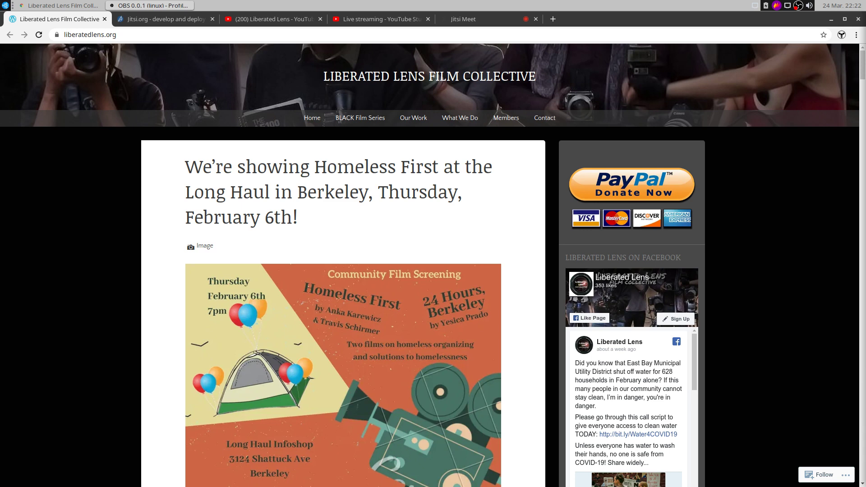
- Switch to the jitsi.org tab and close the old Jitsi Meet tab
{"action": "left_click", "coordinate": [173, 19]}
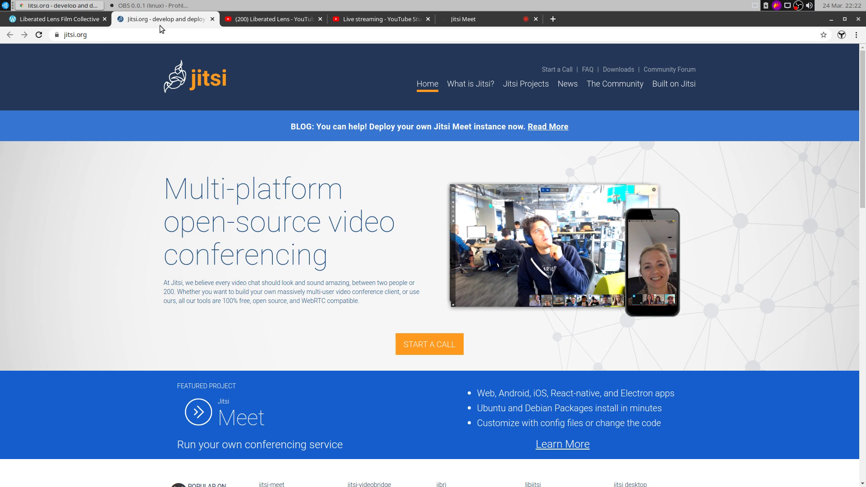
{"action": "left_click", "coordinate": [535, 19]}
- Load meet.jit.si in a new browser tab
{"action": "left_click", "coordinate": [446, 19]}
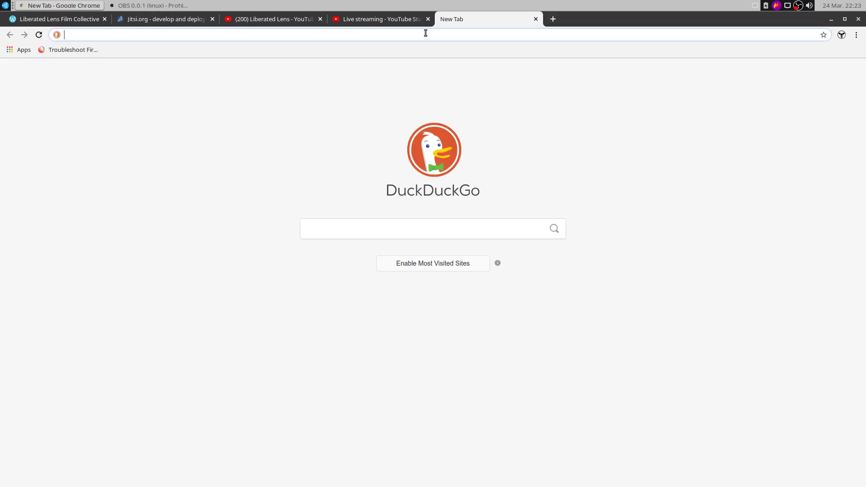
{"action": "type", "text": "meet."}
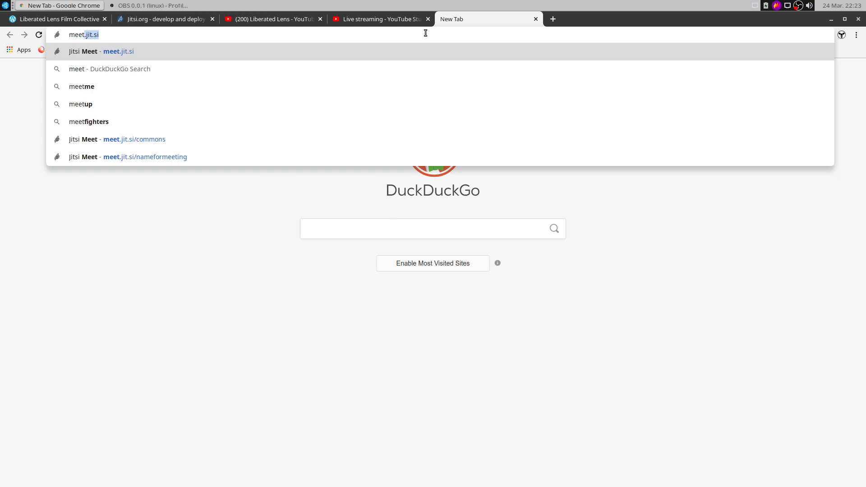
{"action": "type", "text": "jit."}
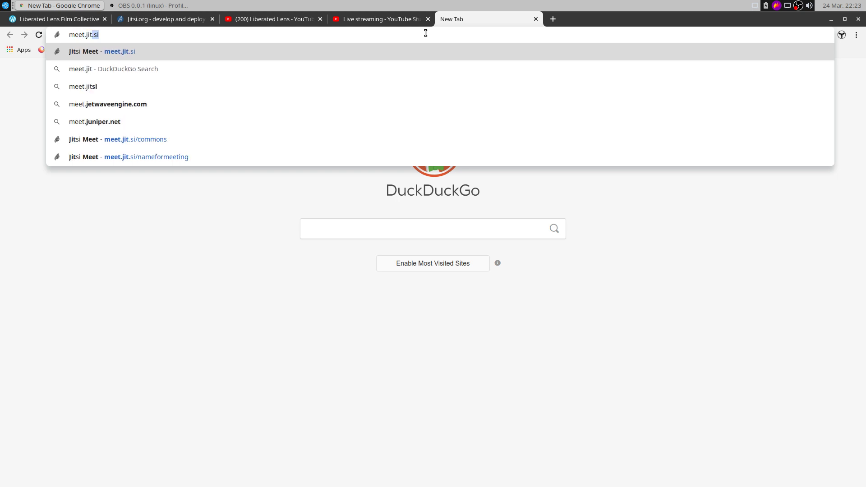
{"action": "type", "text": "si"}
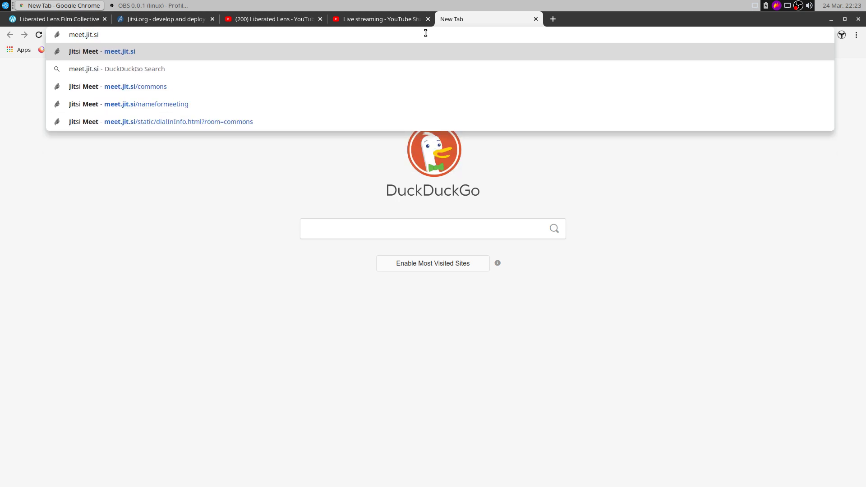
{"action": "key", "text": "Return"}
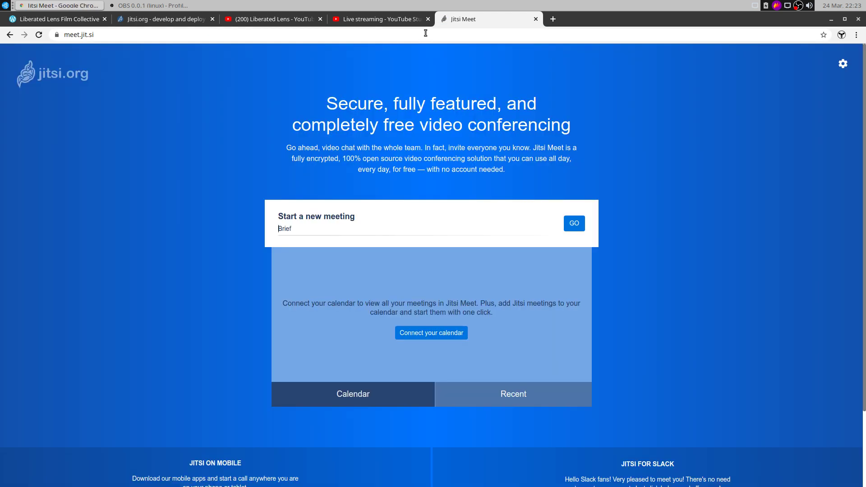
- Enter 'roomname' as the new meeting's name
{"action": "left_click", "coordinate": [328, 230]}
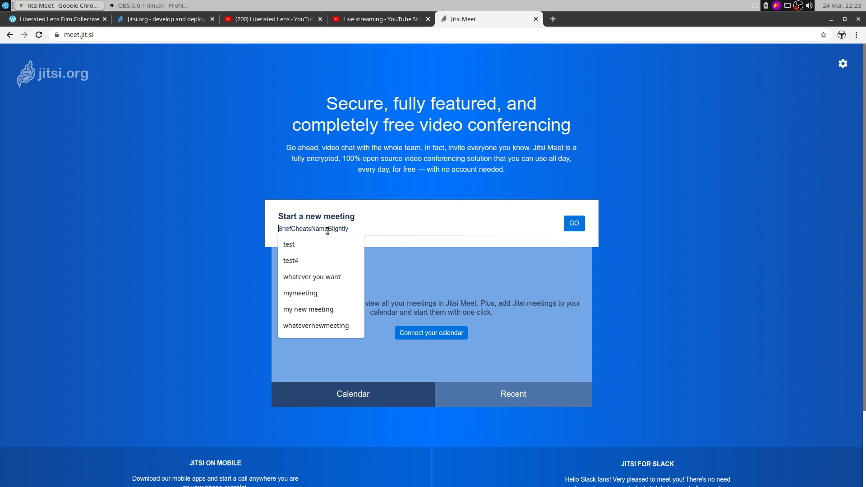
{"action": "type", "text": "r"}
{"action": "key", "text": "BackSpace"}
{"action": "type", "text": "room"}
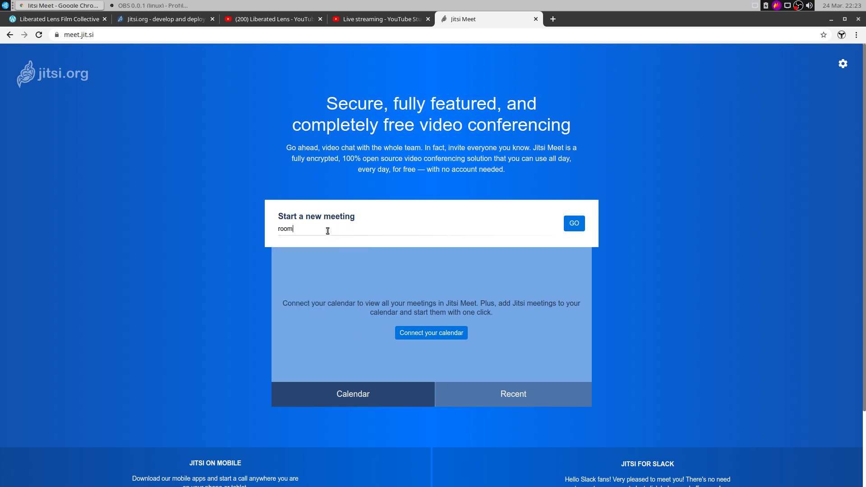
{"action": "type", "text": "nam"}
{"action": "key", "text": "BackSpace"}
{"action": "type", "text": "name"}
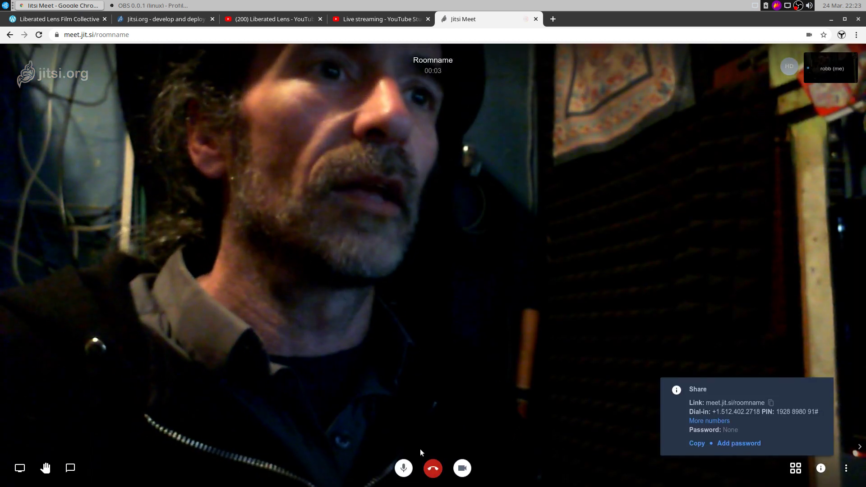
- Turn the camera off, mute the microphone and dismiss the muted notice
{"action": "left_click", "coordinate": [461, 469]}
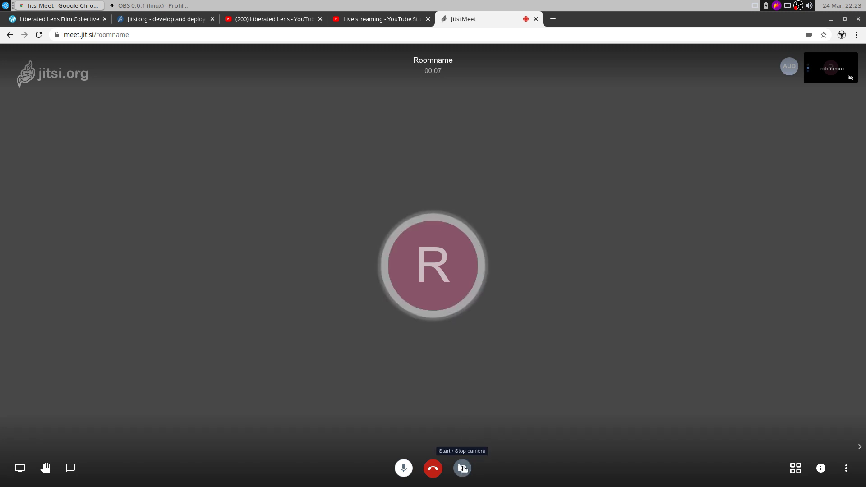
{"action": "left_click", "coordinate": [405, 469]}
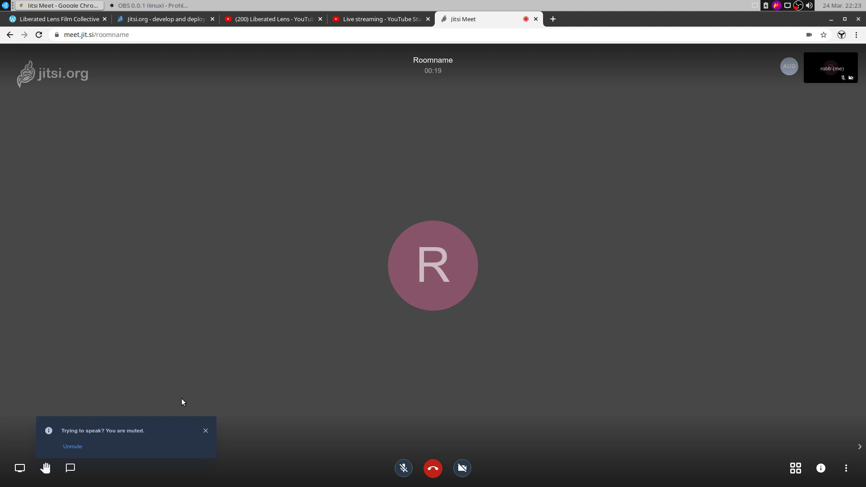
{"action": "left_click", "coordinate": [205, 431]}
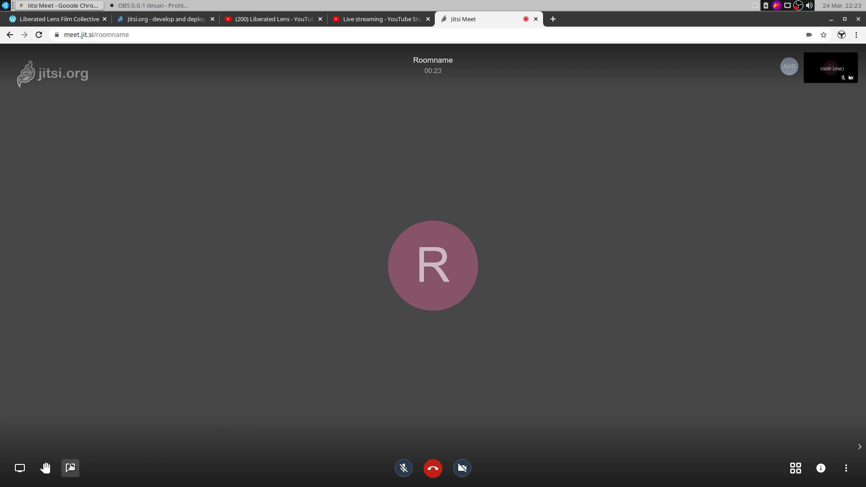
- Open and close the meeting chat, then raise and lower a hand
{"action": "left_click", "coordinate": [71, 468]}
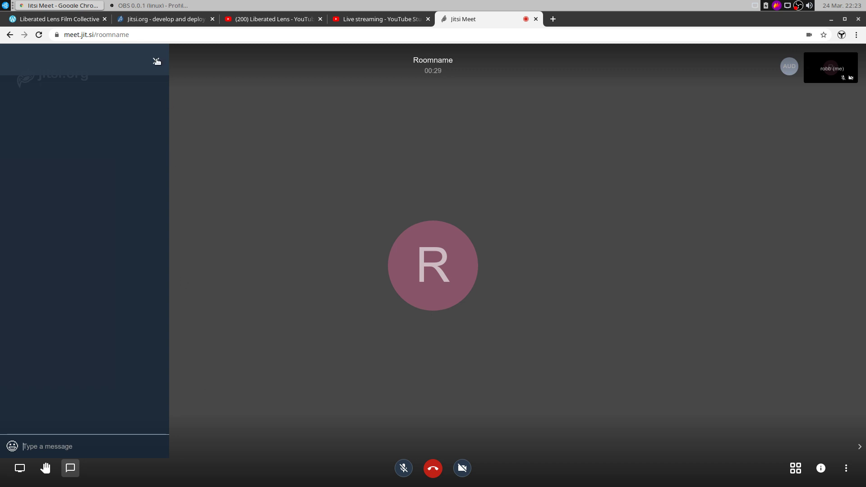
{"action": "left_click", "coordinate": [156, 61]}
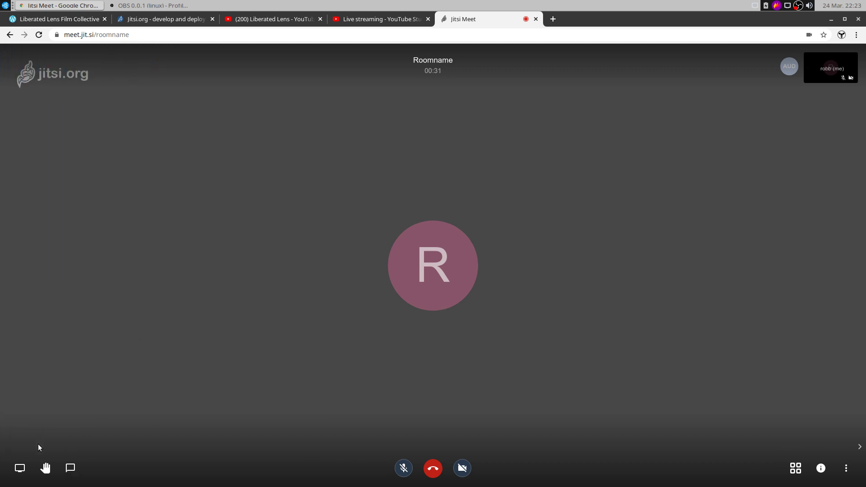
{"action": "left_click", "coordinate": [45, 468]}
{"action": "left_click", "coordinate": [45, 471]}
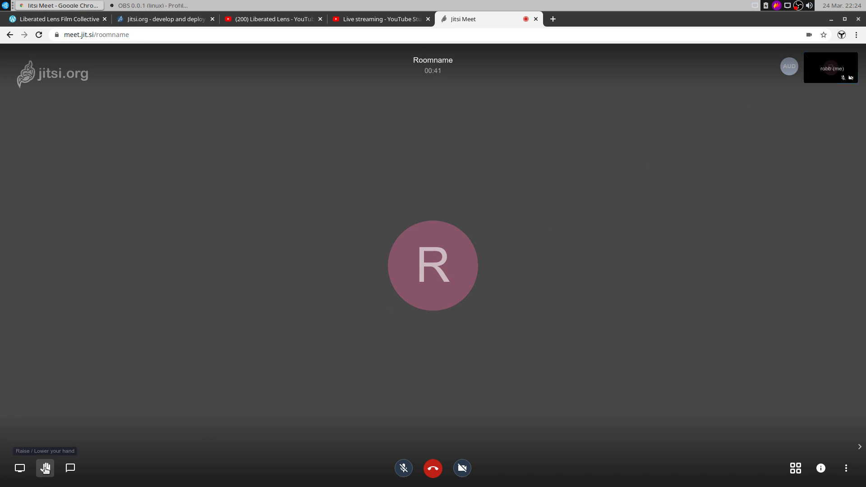
{"action": "left_click", "coordinate": [20, 468]}
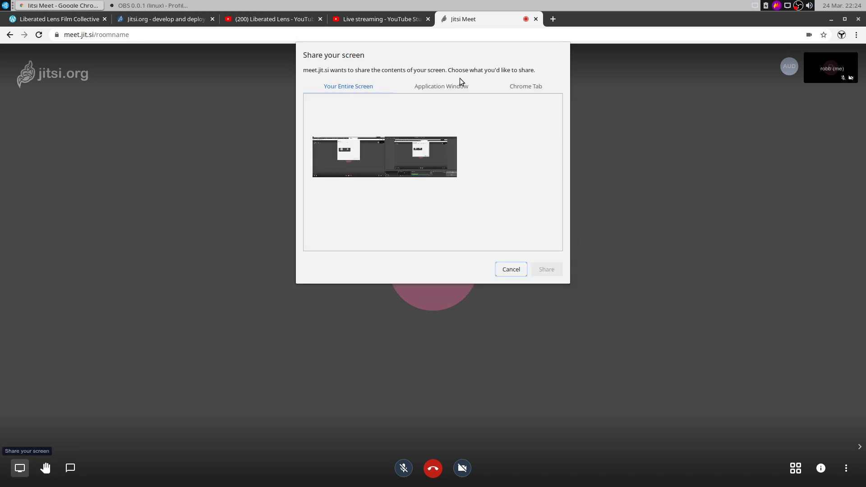
{"action": "left_click", "coordinate": [449, 87]}
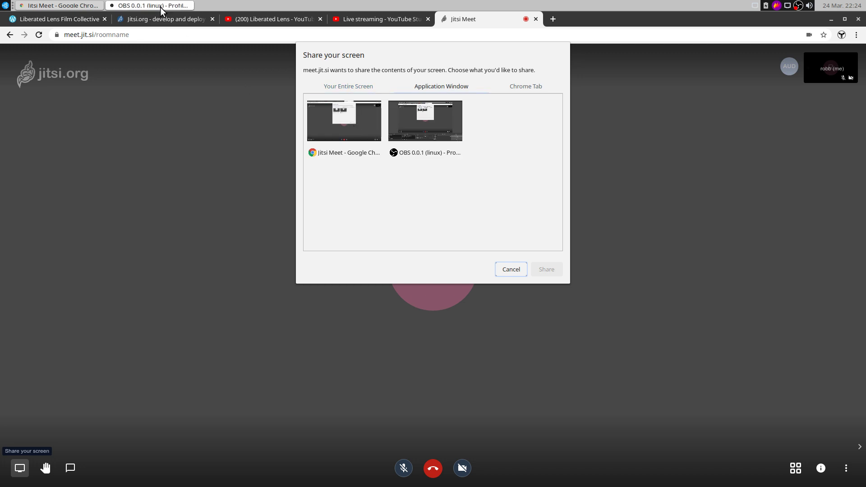
{"action": "left_click", "coordinate": [5, 5]}
{"action": "left_click", "coordinate": [50, 97]}
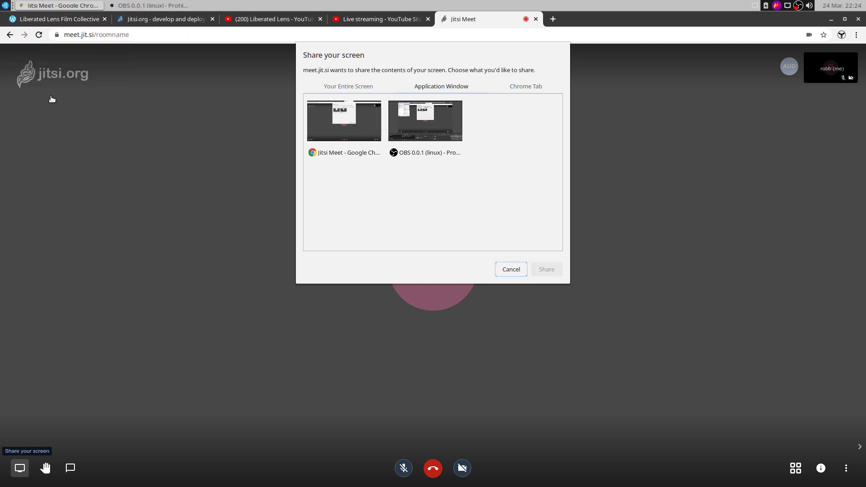
{"action": "double_click", "coordinate": [344, 126]}
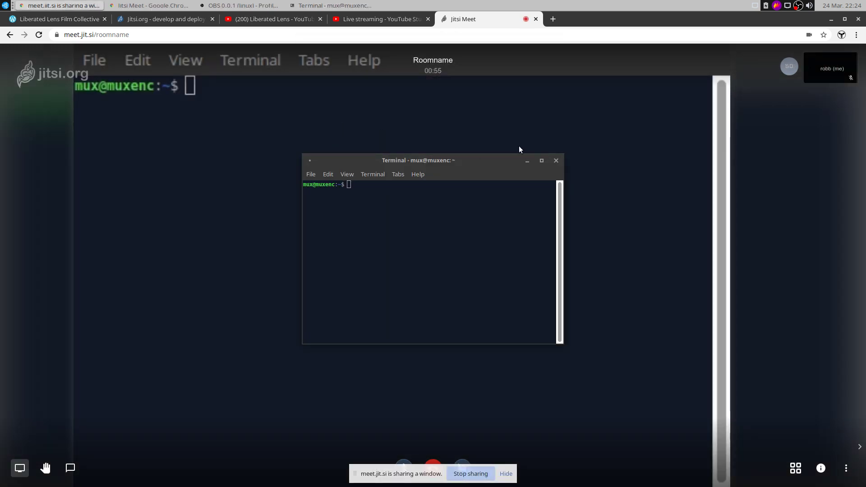
{"action": "left_click", "coordinate": [556, 160]}
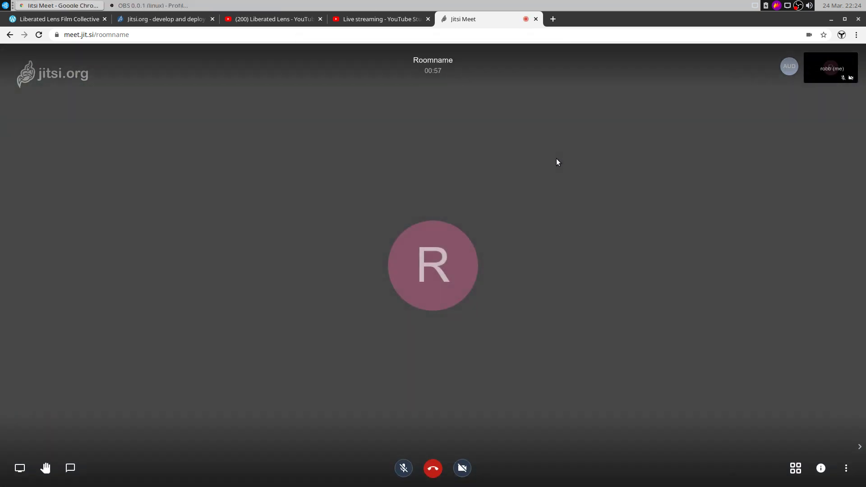
{"action": "left_click", "coordinate": [19, 468]}
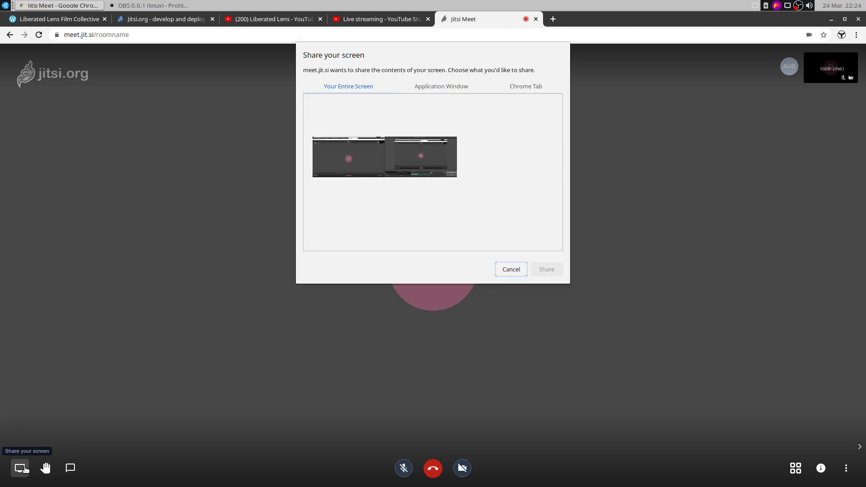
{"action": "left_click", "coordinate": [534, 87]}
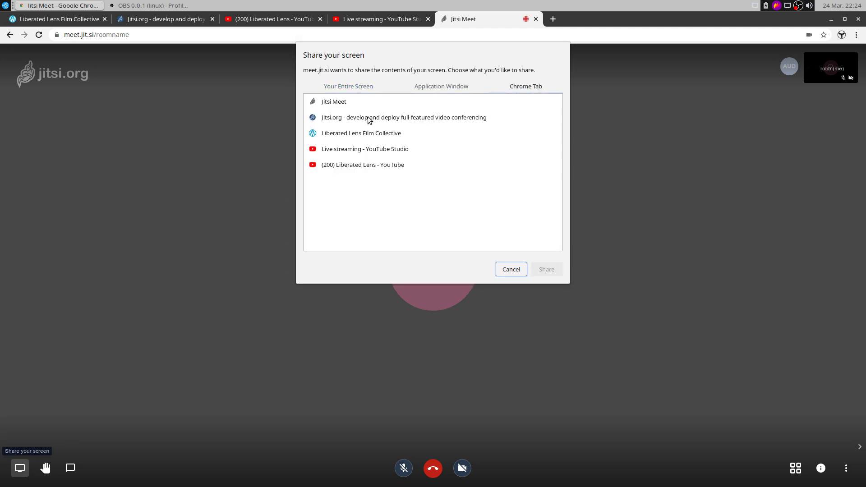
{"action": "left_click", "coordinate": [516, 271]}
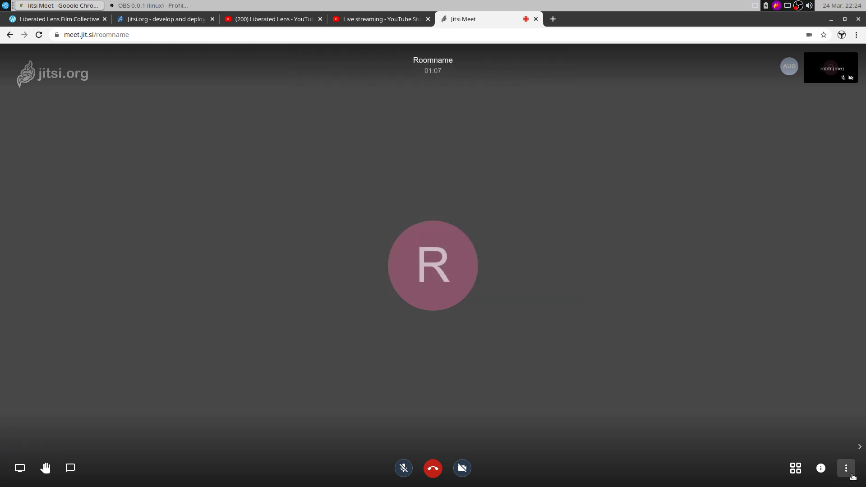
- Review the Settings Profile, Calendar and More (moderator, language) tabs, then close with Ok unchanged
{"action": "left_click", "coordinate": [848, 471]}
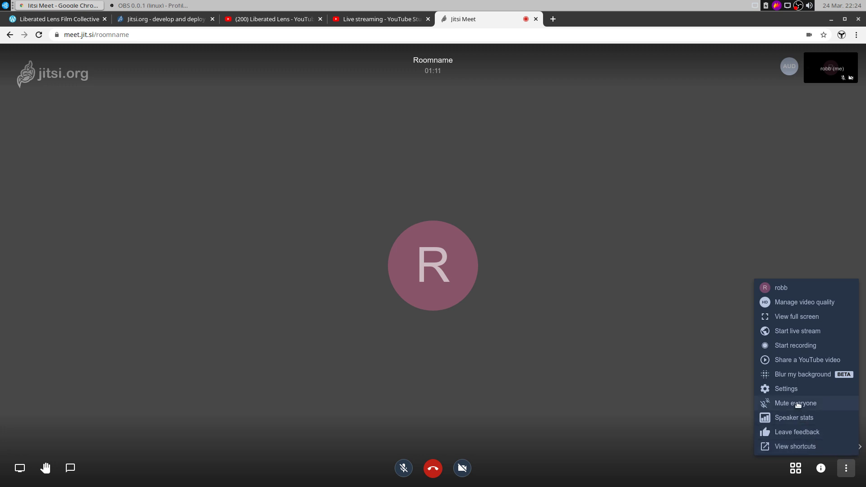
{"action": "left_click", "coordinate": [792, 392]}
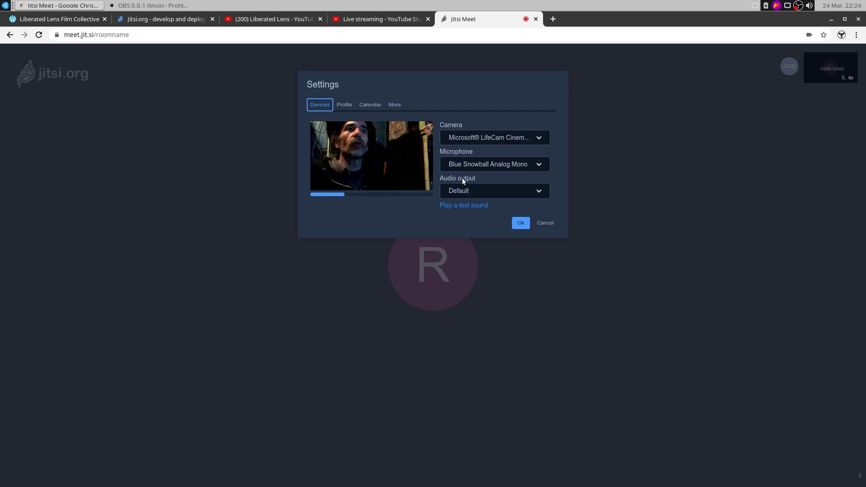
{"action": "left_click", "coordinate": [345, 107]}
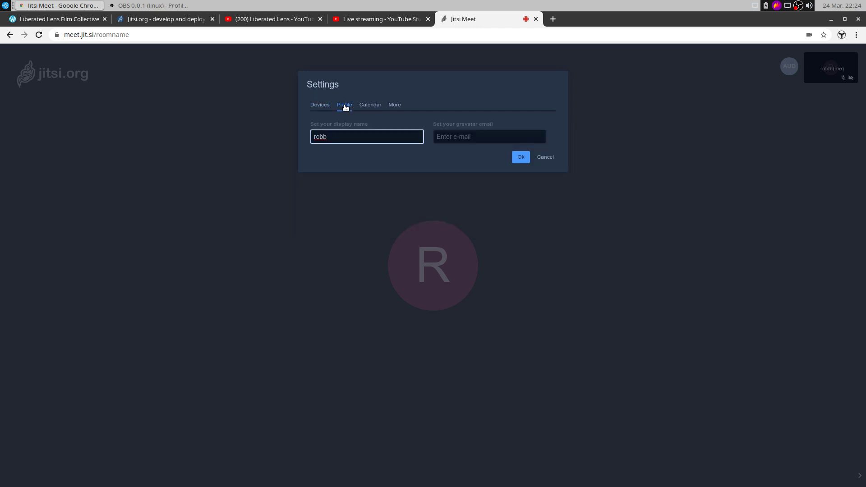
{"action": "type", "text": "i"}
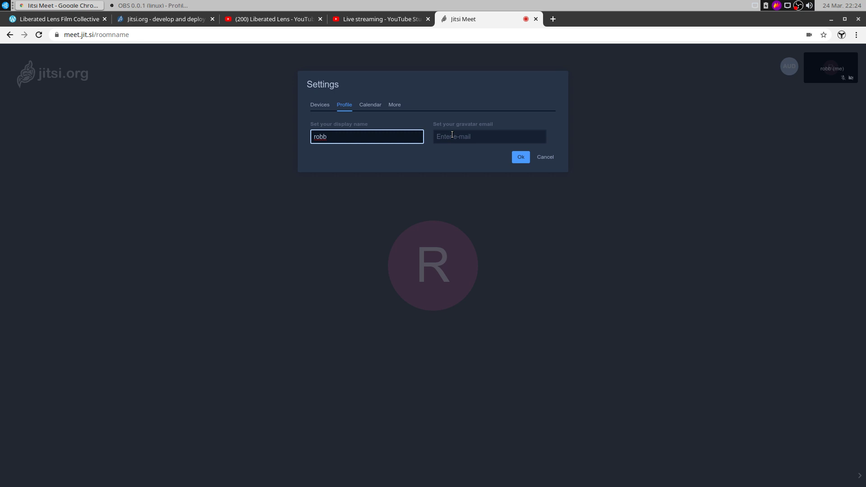
{"action": "left_click", "coordinate": [374, 106]}
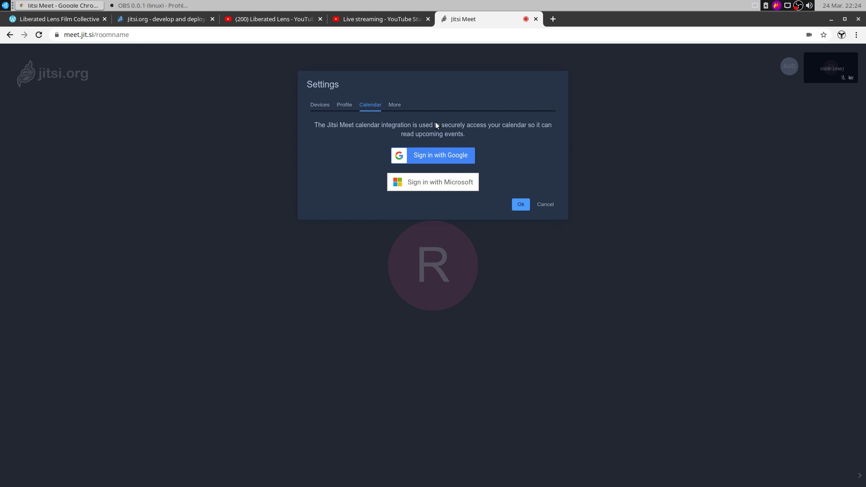
{"action": "left_click", "coordinate": [397, 109]}
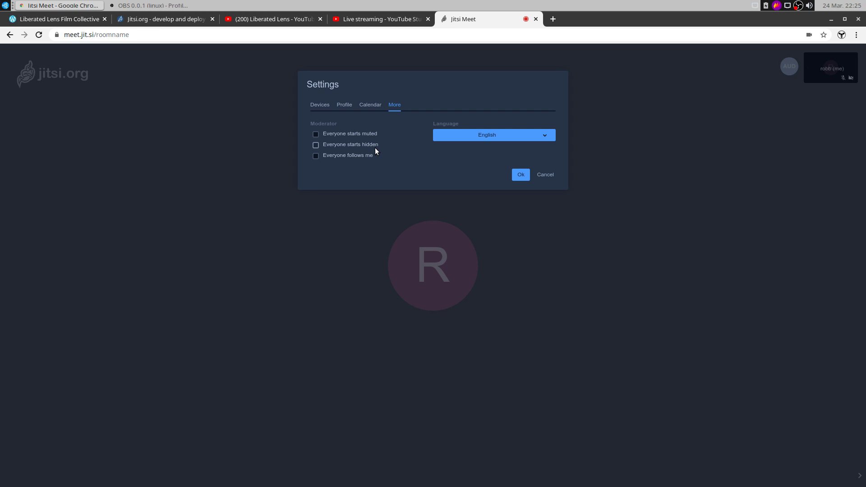
{"action": "left_click", "coordinate": [522, 176]}
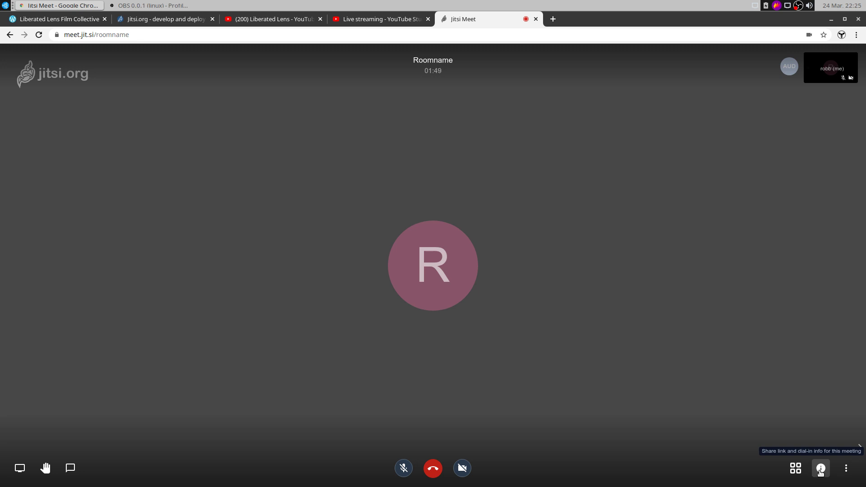
- Add a meeting password from the meeting info panel and save it
{"action": "left_click", "coordinate": [821, 472]}
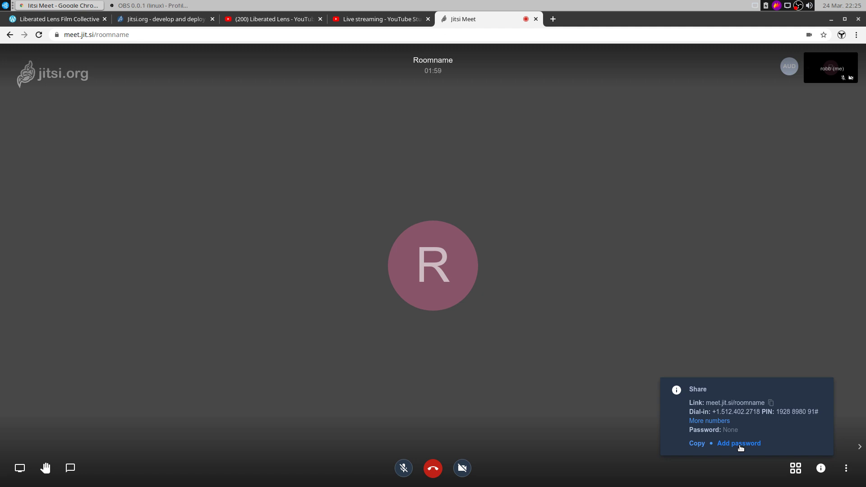
{"action": "left_click", "coordinate": [741, 446]}
{"action": "type", "text": "password"}
{"action": "key", "text": "Return"}
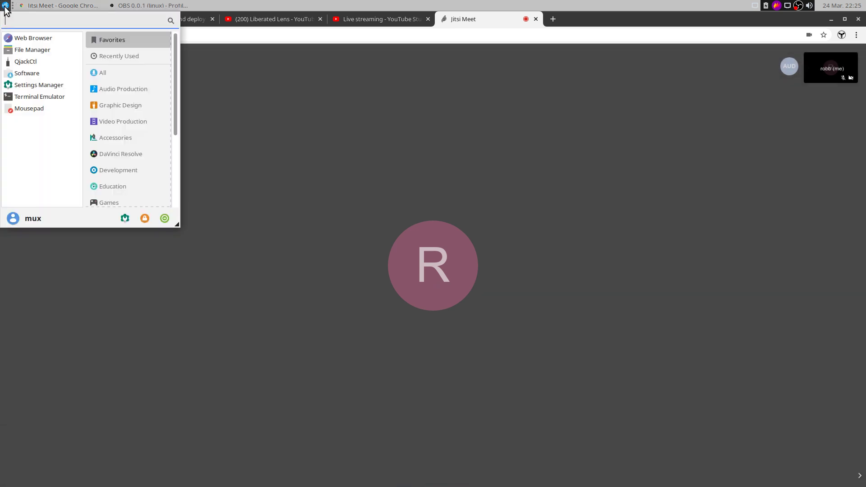
- Launch Firefox and copy the meeting address from Chrome's address bar
{"action": "left_click", "coordinate": [25, 38]}
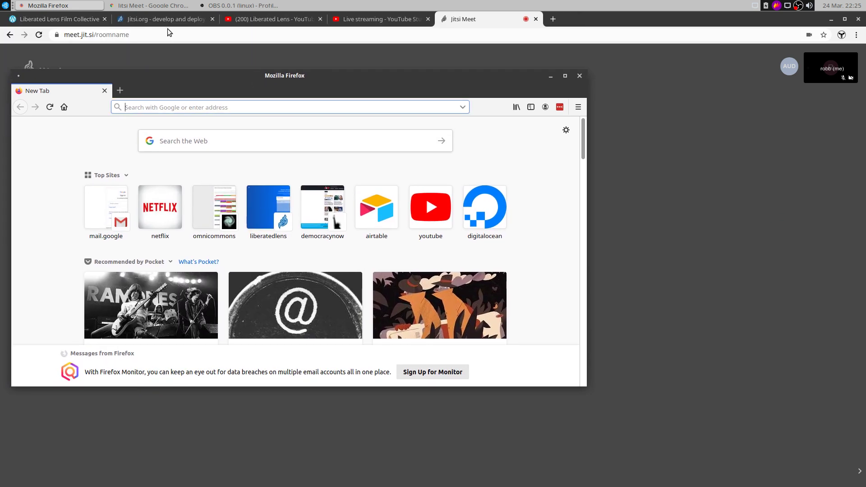
{"action": "left_click", "coordinate": [149, 5]}
{"action": "double_click", "coordinate": [144, 34]}
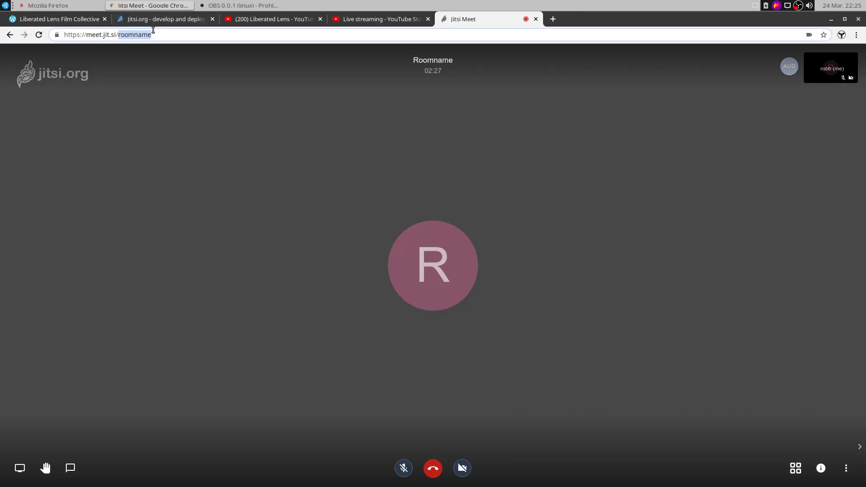
{"action": "left_click", "coordinate": [153, 30]}
{"action": "right_click", "coordinate": [145, 35]}
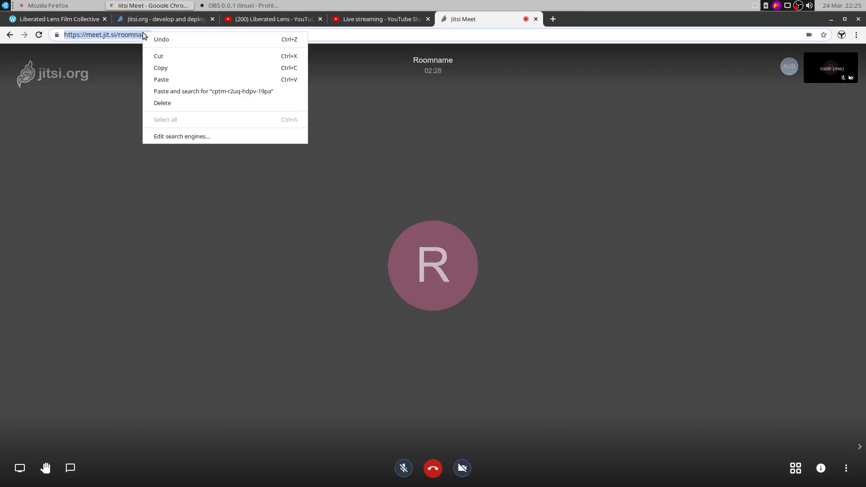
{"action": "left_click", "coordinate": [170, 68]}
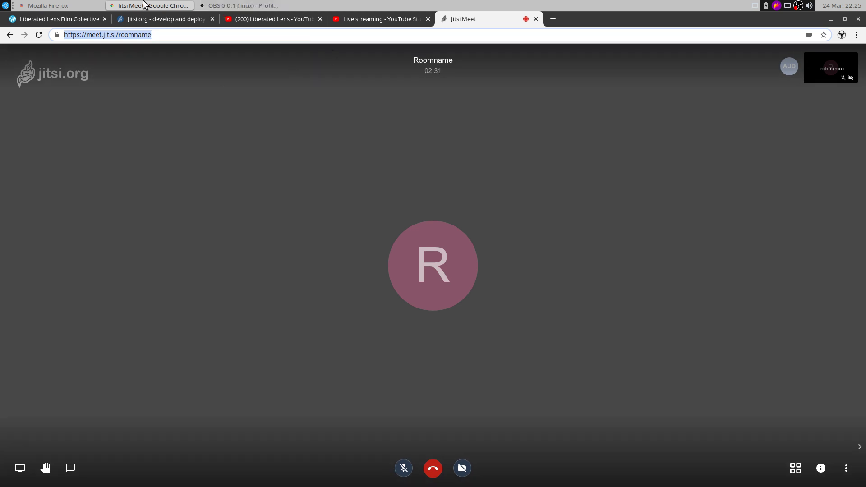
- Join the meeting in Firefox with the password, allowing camera and mic, then mute both
{"action": "left_click", "coordinate": [72, 5]}
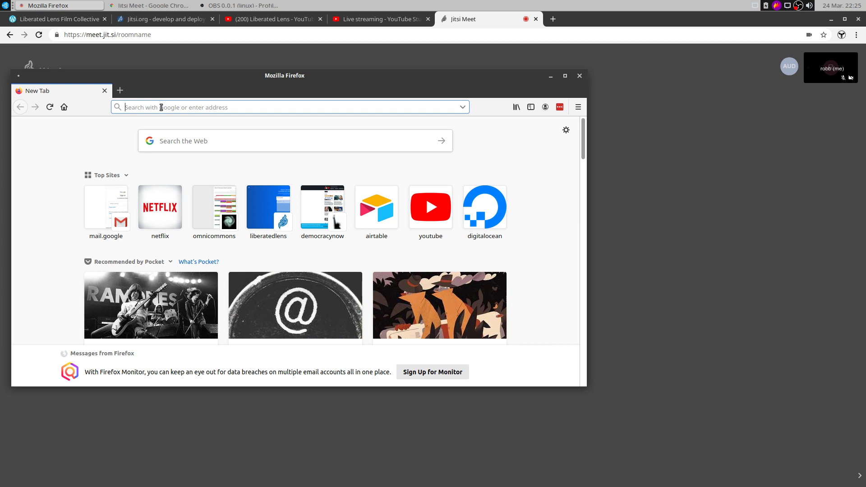
{"action": "right_click", "coordinate": [161, 107]}
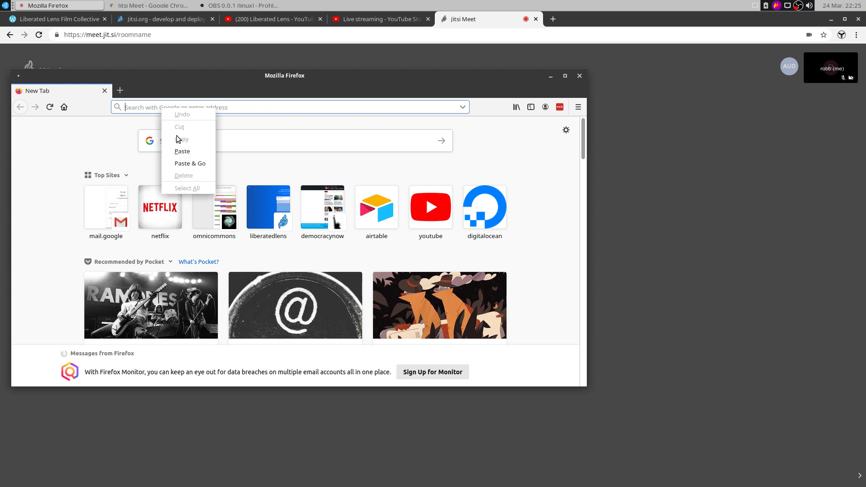
{"action": "left_click", "coordinate": [190, 163]}
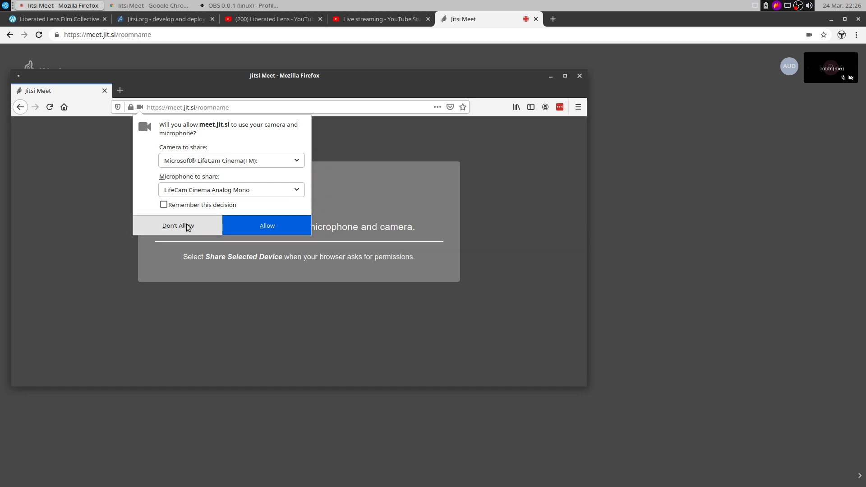
{"action": "left_click", "coordinate": [265, 226]}
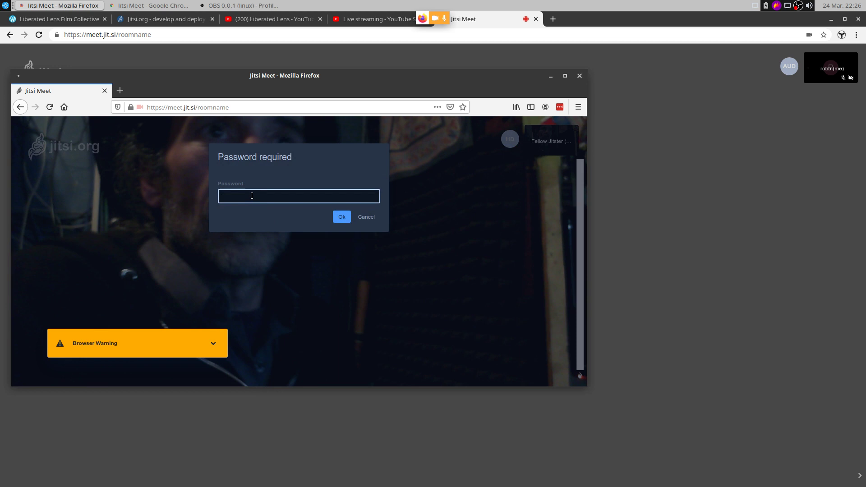
{"action": "type", "text": "pass"}
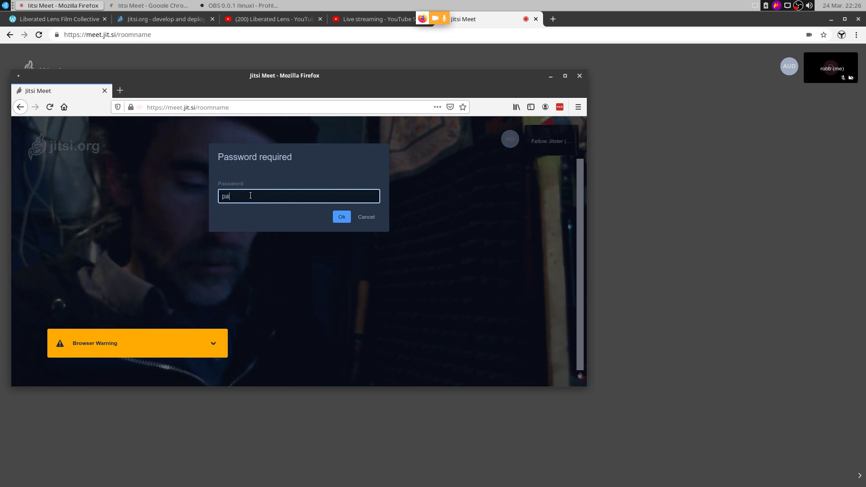
{"action": "type", "text": "word"}
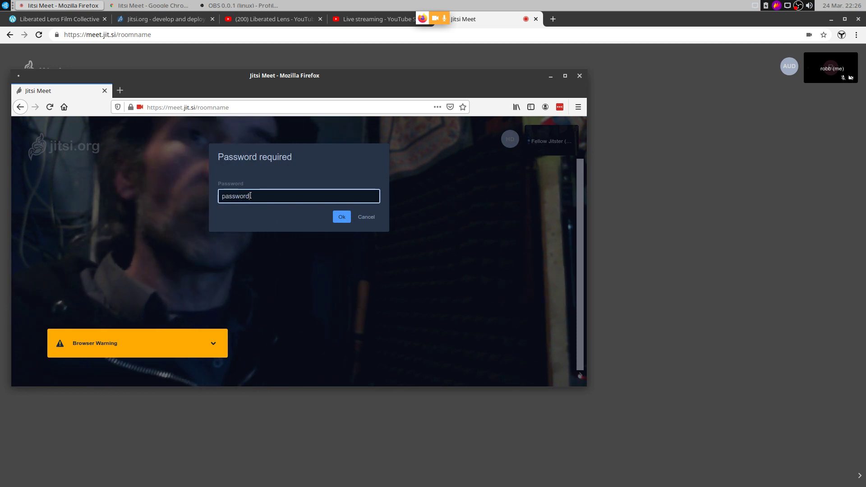
{"action": "key", "text": "Return"}
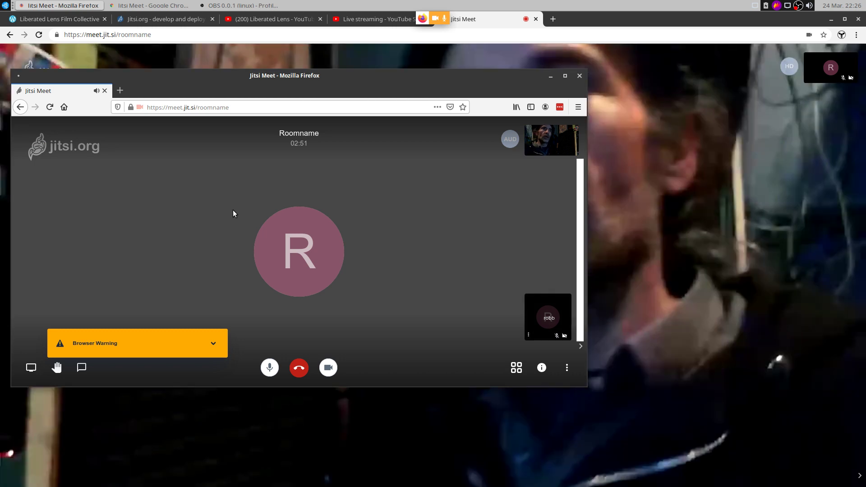
{"action": "left_click", "coordinate": [270, 369]}
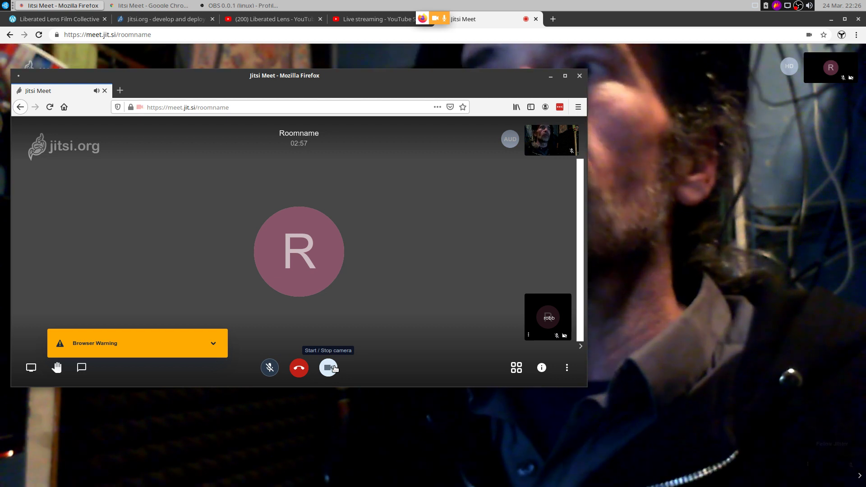
{"action": "left_click", "coordinate": [334, 368]}
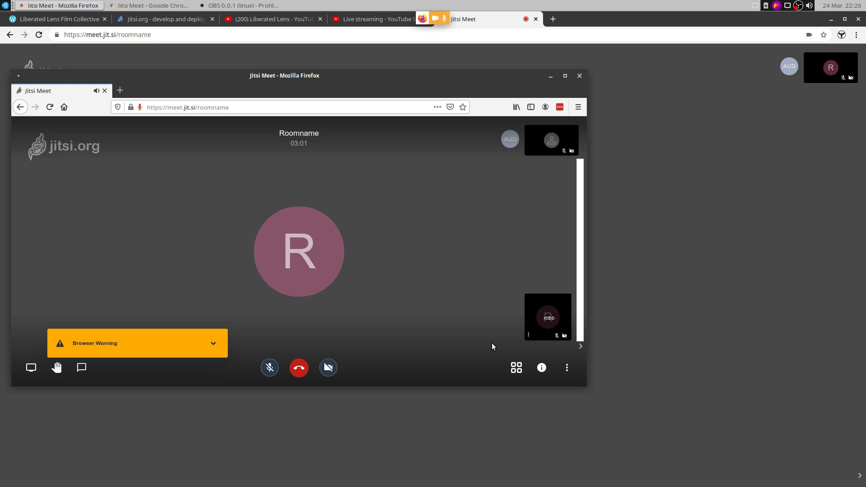
- Bring the host's Chrome meeting forward and set Fellow Jitster's volume back to full
{"action": "left_click_drag", "start_coordinate": [360, 79], "coordinate": [366, 75]}
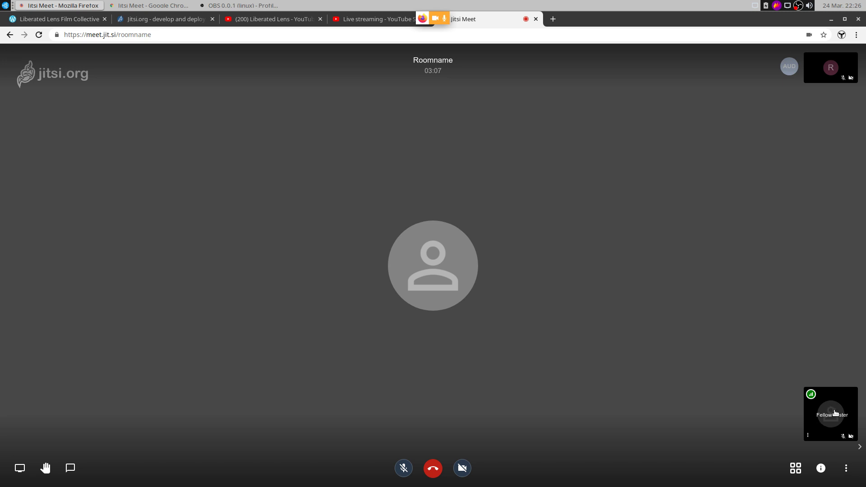
{"action": "mouse_move", "coordinate": [809, 435]}
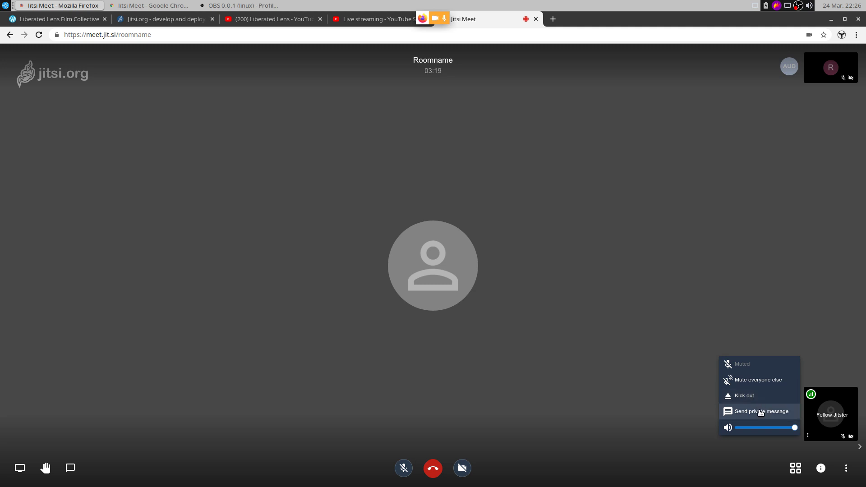
{"action": "left_click", "coordinate": [795, 429]}
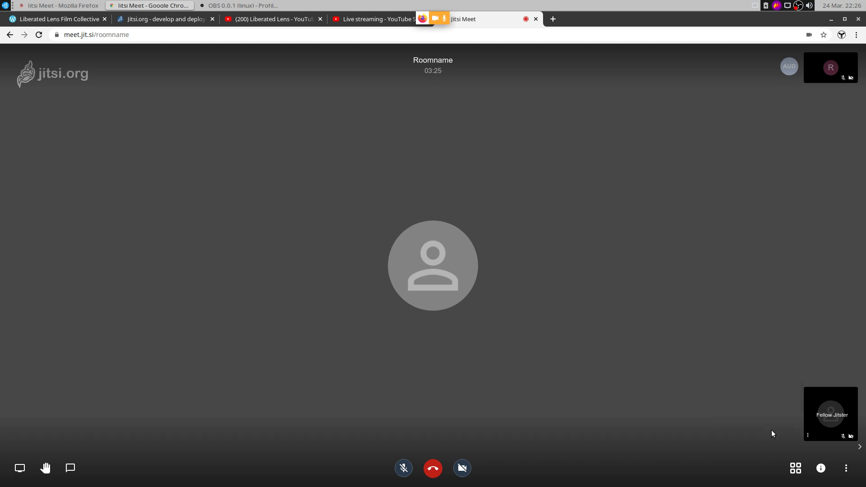
{"action": "mouse_move", "coordinate": [807, 435]}
{"action": "left_click", "coordinate": [750, 428]}
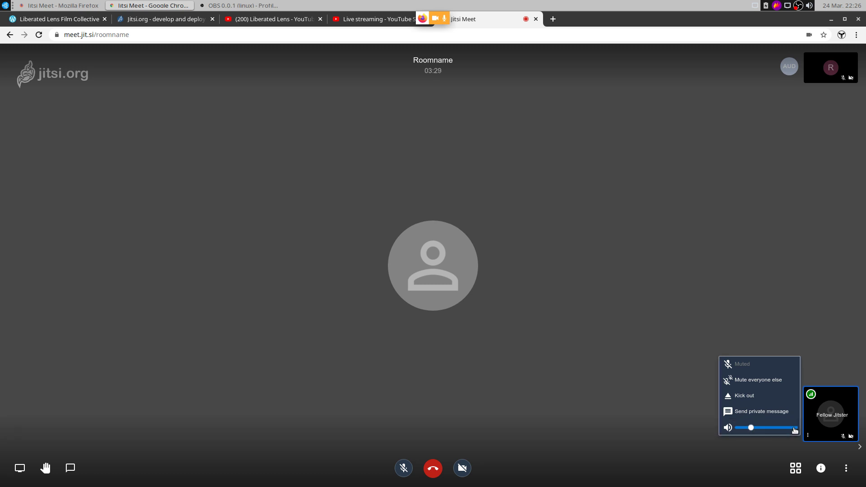
{"action": "left_click", "coordinate": [778, 429]}
{"action": "left_click_drag", "start_coordinate": [778, 428], "coordinate": [796, 428]}
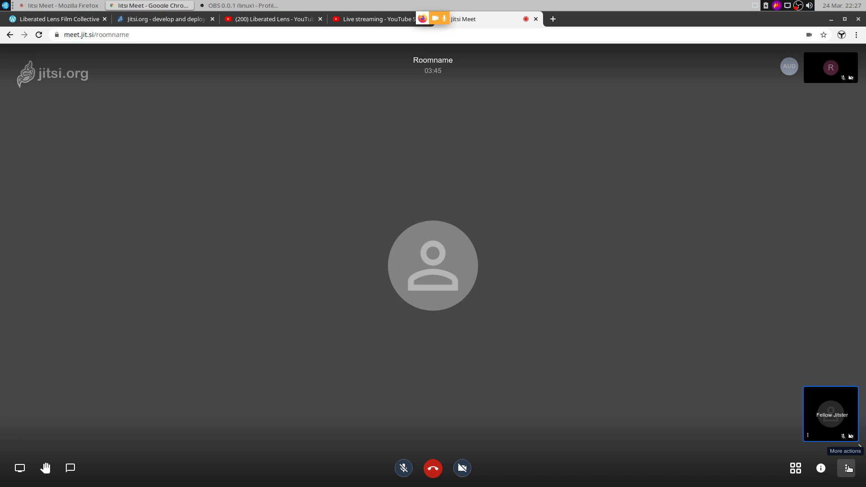
- Share the Liberated Lens 'First They Came For The Homeless' trailer link as a YouTube video
{"action": "left_click", "coordinate": [848, 469]}
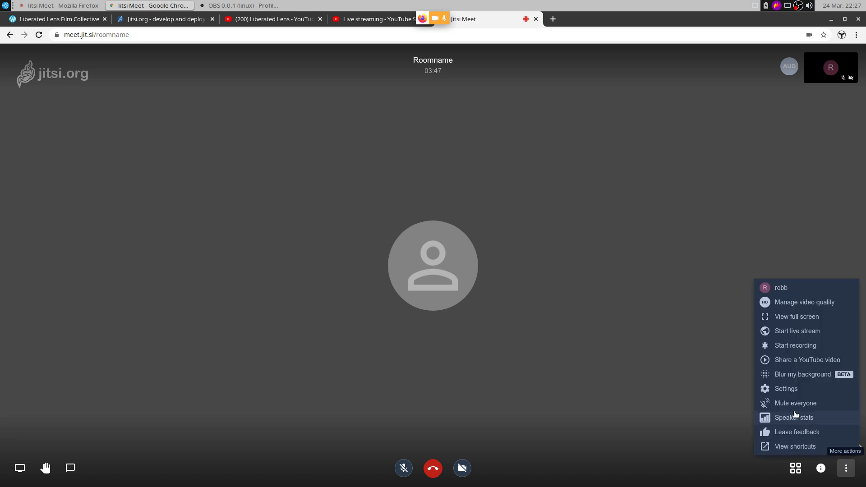
{"action": "left_click", "coordinate": [789, 360]}
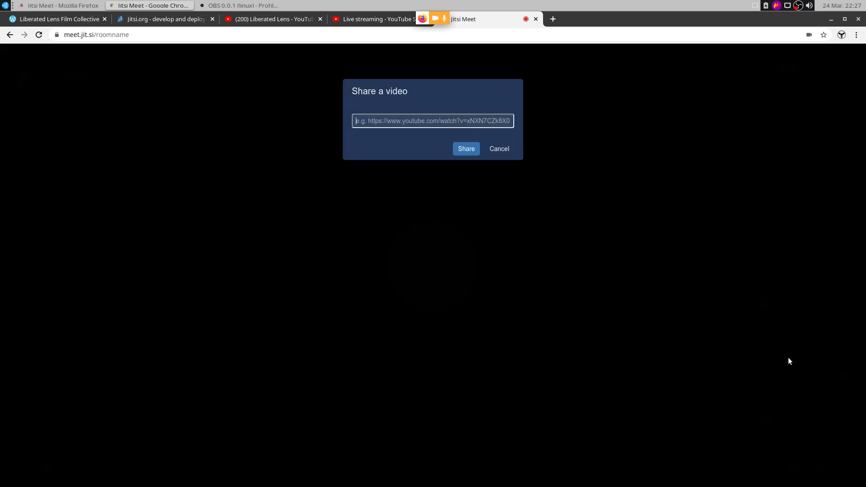
{"action": "left_click", "coordinate": [274, 22]}
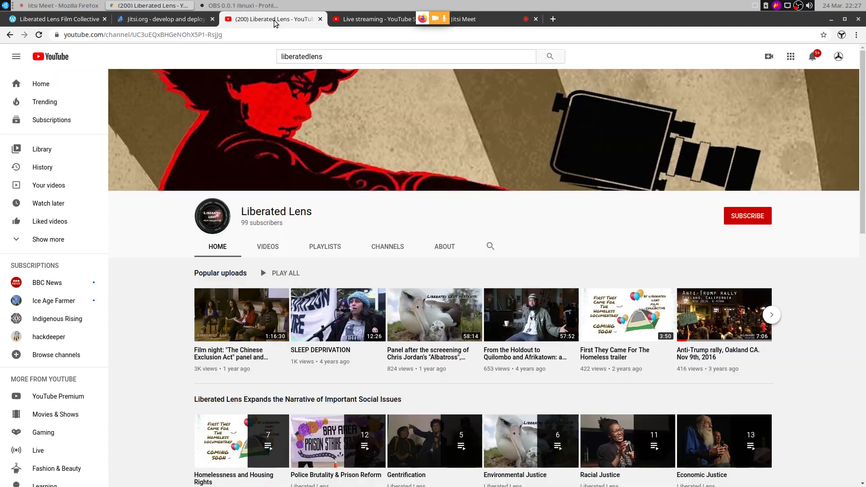
{"action": "right_click", "coordinate": [615, 316]}
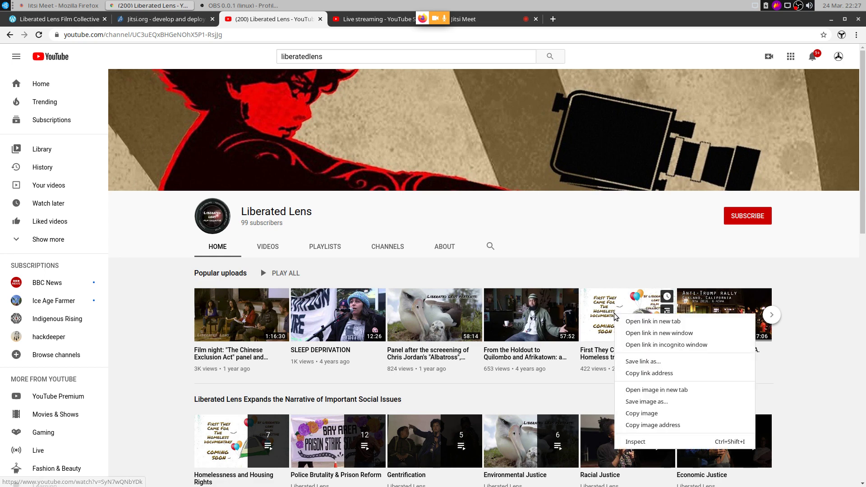
{"action": "left_click", "coordinate": [632, 374]}
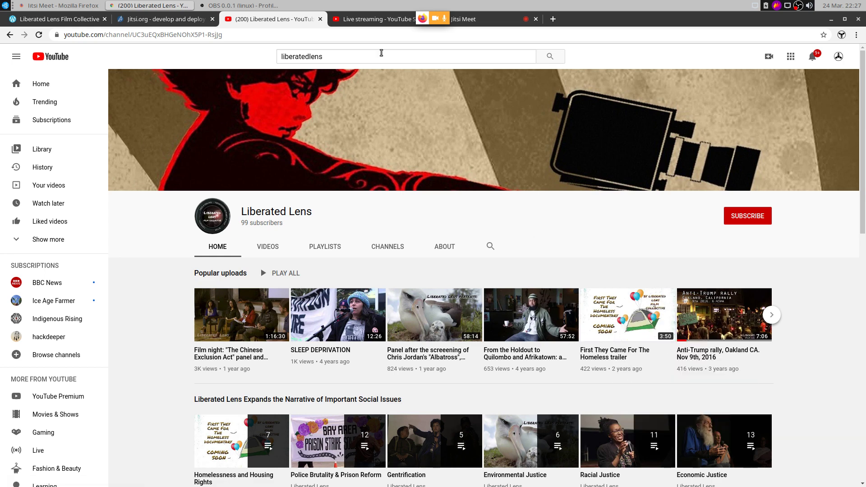
{"action": "left_click", "coordinate": [476, 20]}
{"action": "left_click", "coordinate": [388, 123]}
{"action": "right_click", "coordinate": [388, 122]}
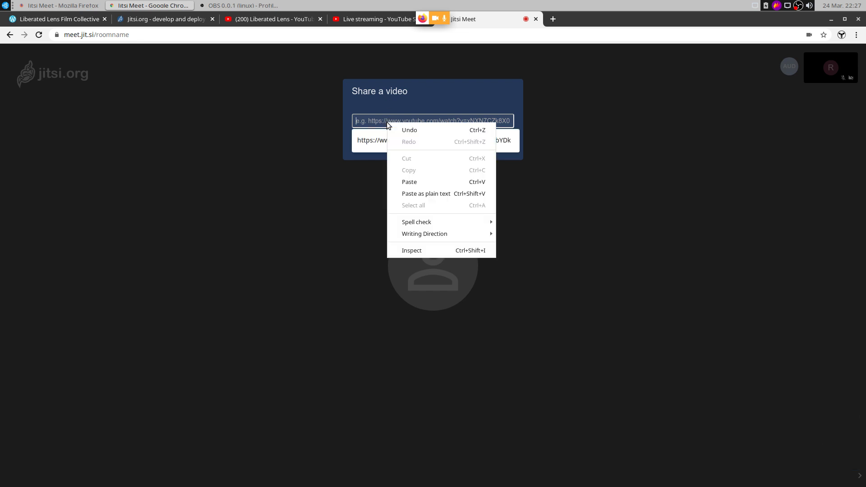
{"action": "left_click", "coordinate": [412, 183]}
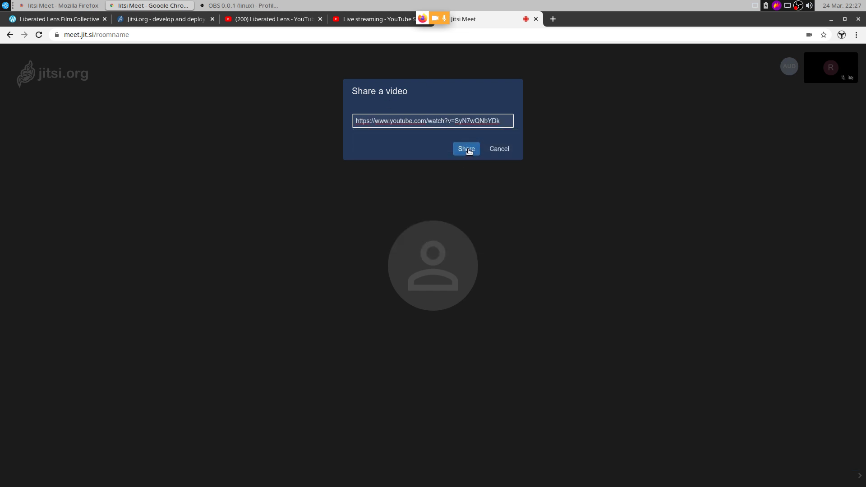
{"action": "left_click", "coordinate": [468, 149]}
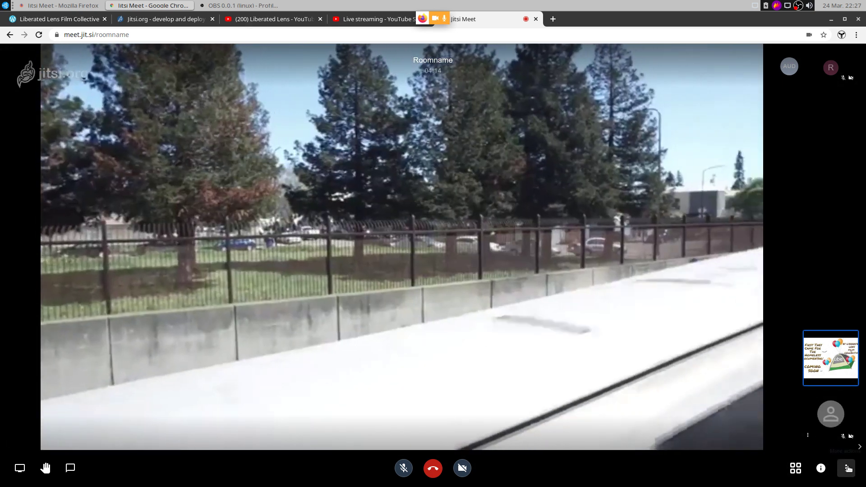
- Stop the shared YouTube video and confirm its removal
{"action": "left_click", "coordinate": [846, 469]}
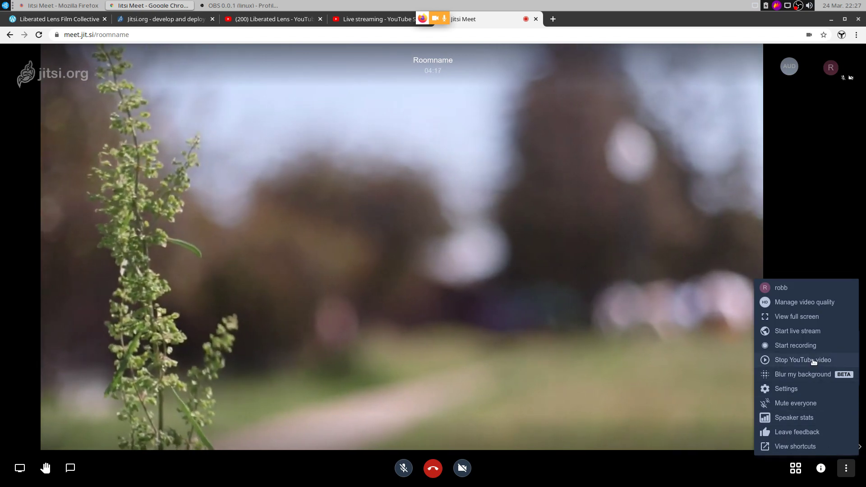
{"action": "left_click", "coordinate": [800, 361]}
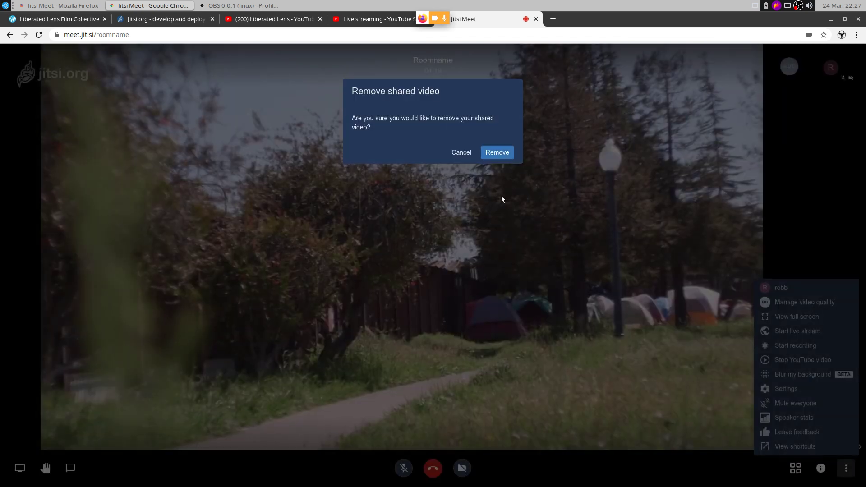
{"action": "left_click", "coordinate": [499, 153]}
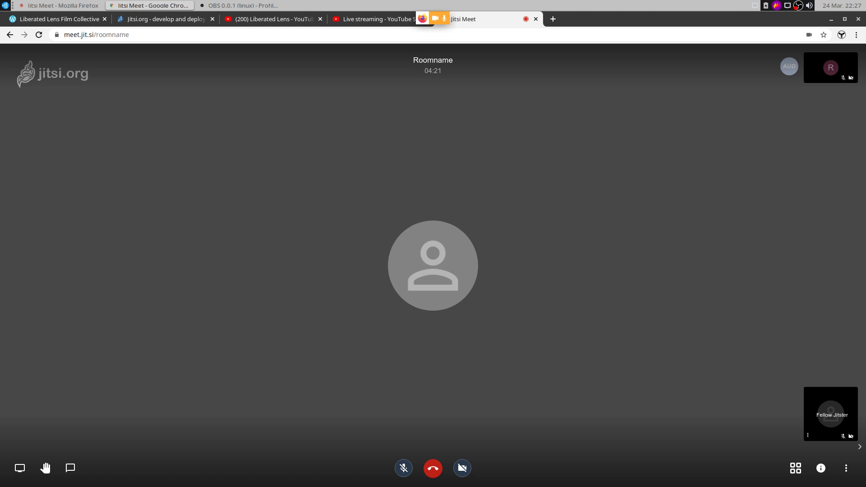
- Copy the stream key from the YouTube Studio stream dashboard
{"action": "left_click", "coordinate": [847, 469]}
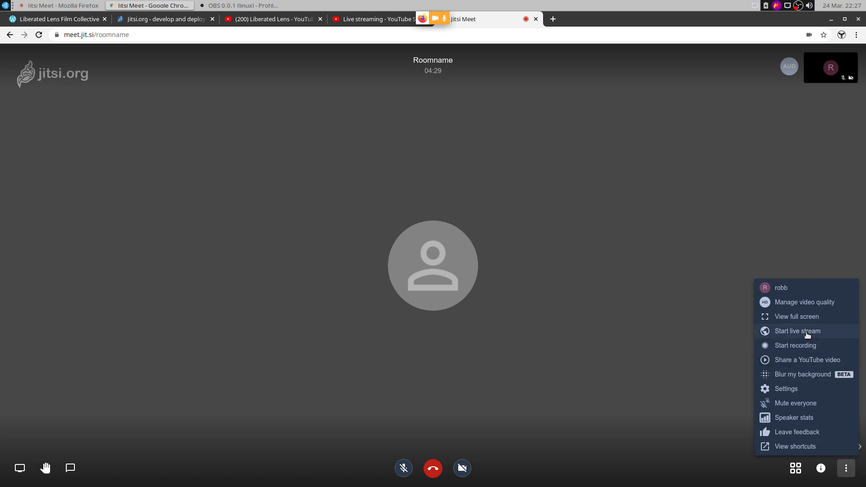
{"action": "left_click", "coordinate": [597, 344]}
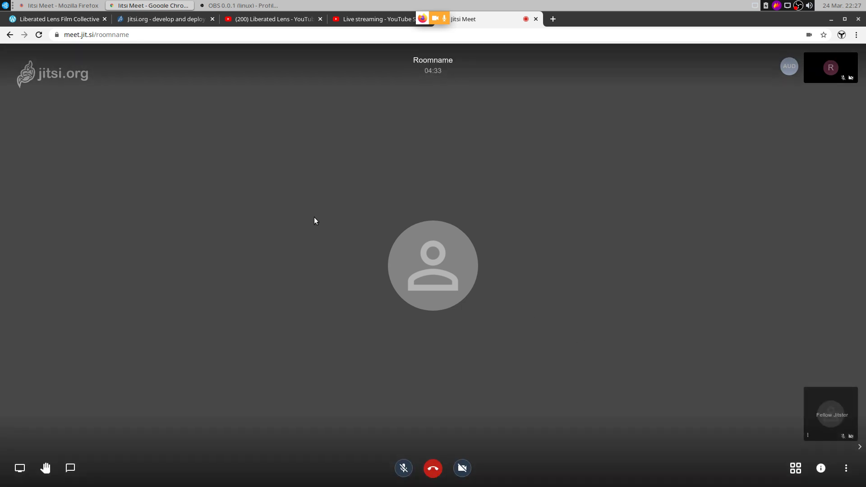
{"action": "left_click", "coordinate": [361, 19]}
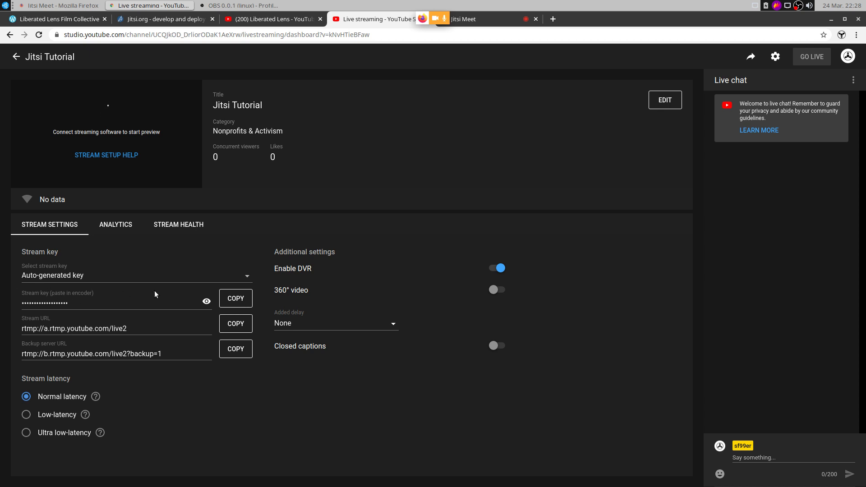
{"action": "left_click", "coordinate": [235, 299]}
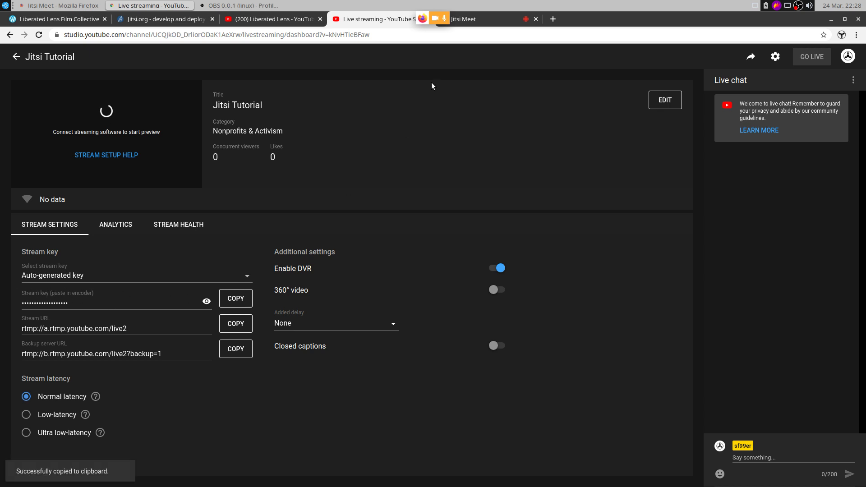
- Paste the stream key into Jitsi's live stream dialog and start streaming to YouTube
{"action": "left_click", "coordinate": [485, 18]}
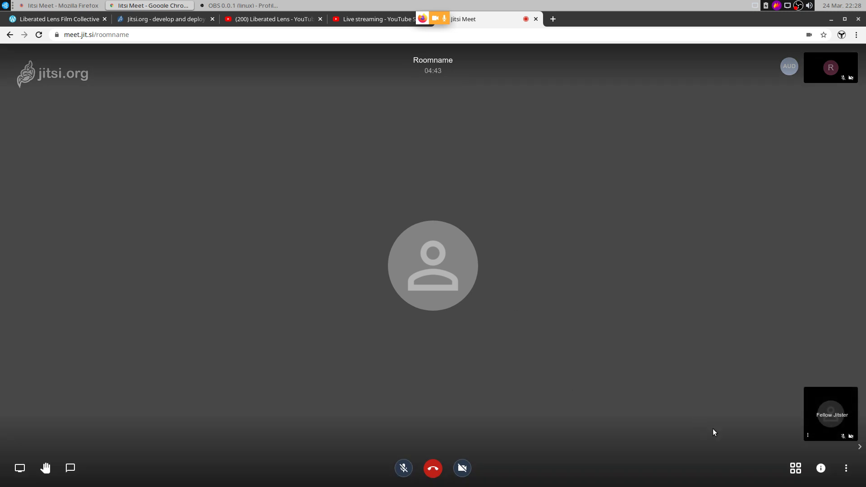
{"action": "left_click", "coordinate": [847, 468]}
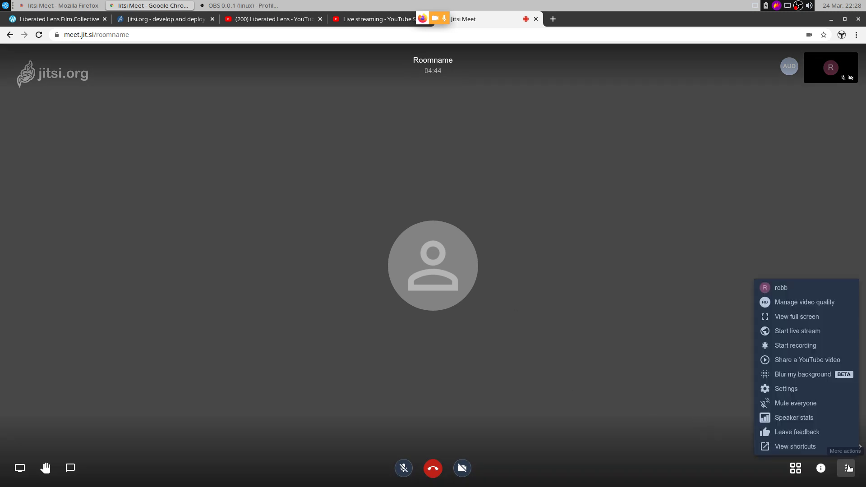
{"action": "left_click", "coordinate": [801, 331]}
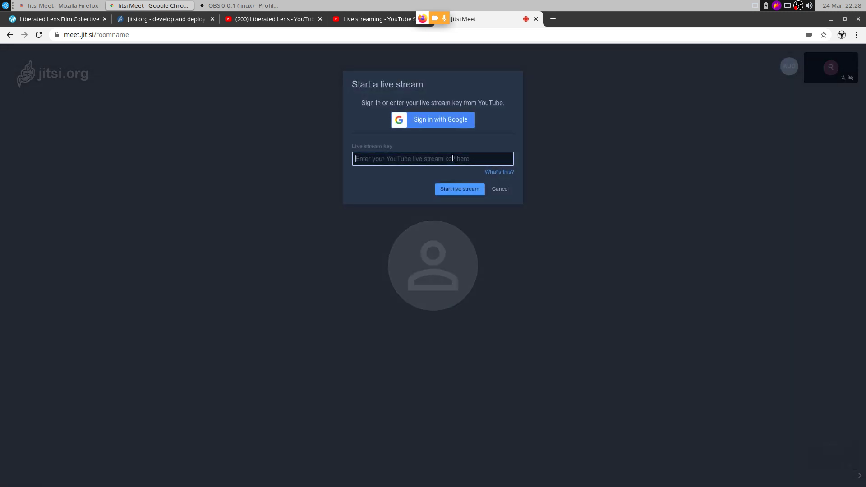
{"action": "right_click", "coordinate": [453, 160]}
{"action": "left_click", "coordinate": [481, 218]}
{"action": "left_click_drag", "start_coordinate": [413, 159], "coordinate": [352, 152]}
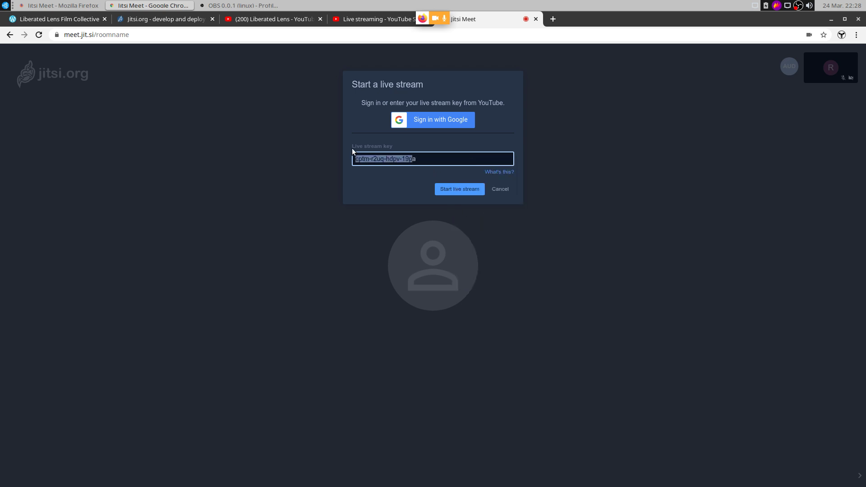
{"action": "left_click", "coordinate": [460, 189]}
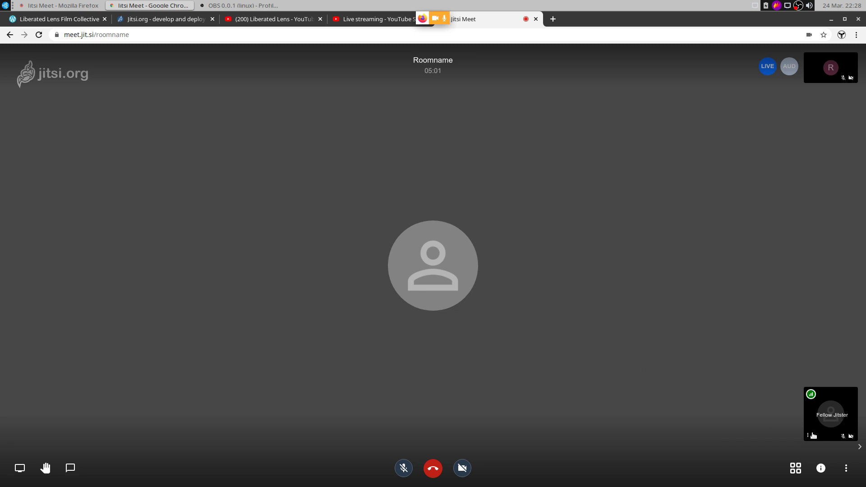
{"action": "left_click", "coordinate": [847, 468]}
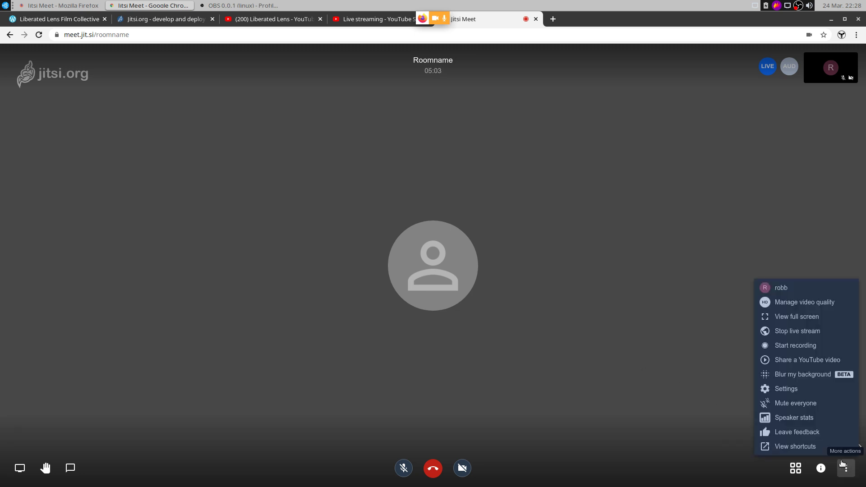
{"action": "left_click", "coordinate": [789, 318]}
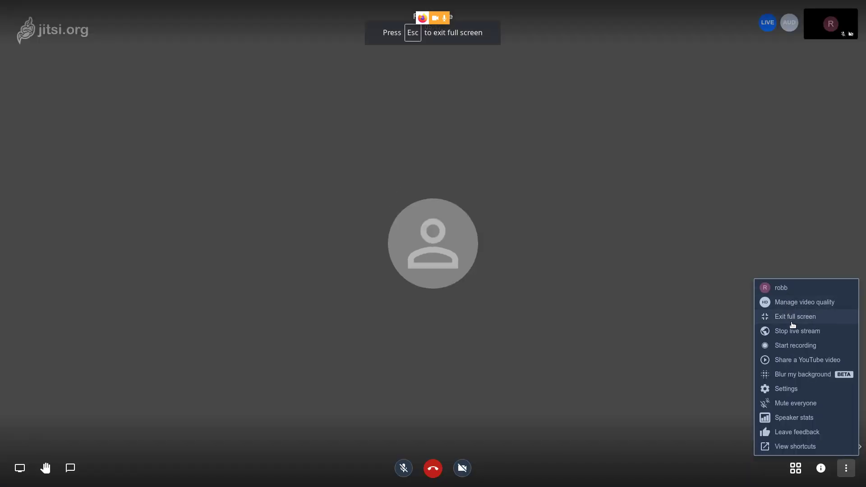
{"action": "left_click", "coordinate": [790, 317]}
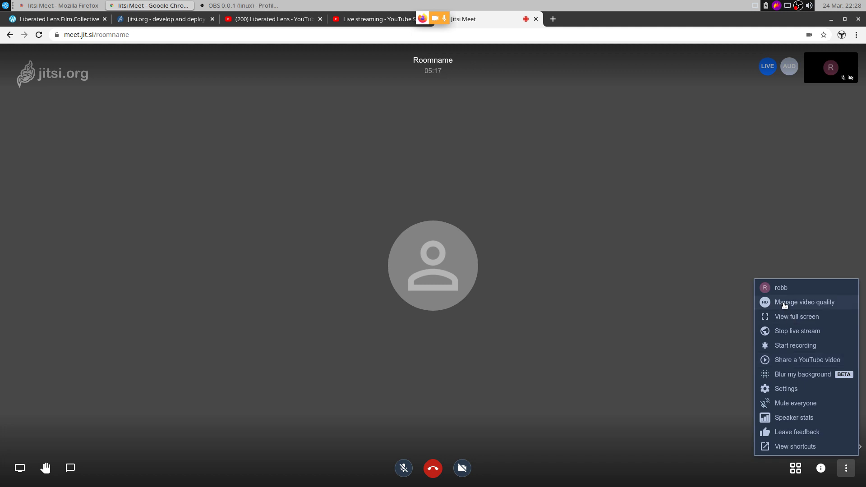
{"action": "left_click", "coordinate": [783, 303]}
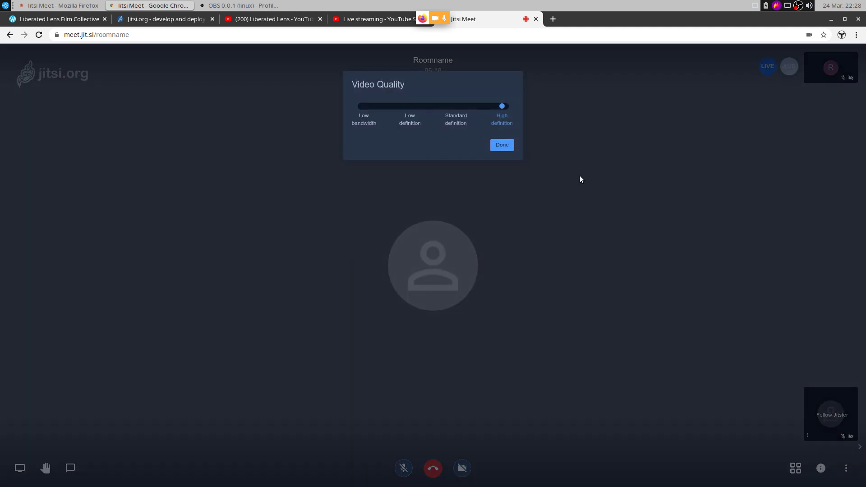
{"action": "left_click_drag", "start_coordinate": [502, 107], "coordinate": [409, 107]}
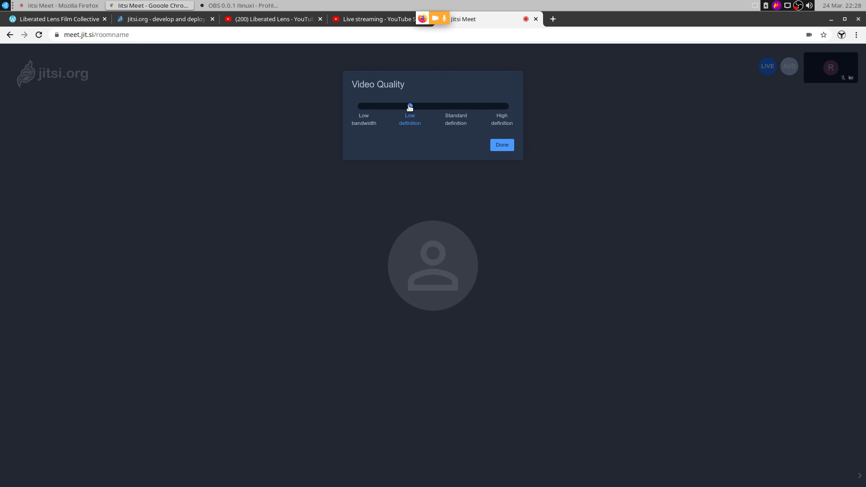
{"action": "mouse_move", "coordinate": [409, 107]}
{"action": "left_mouse_down"}
{"action": "mouse_move", "coordinate": [366, 106]}
{"action": "mouse_move", "coordinate": [410, 113]}
{"action": "left_mouse_up"}
{"action": "left_click", "coordinate": [458, 110]}
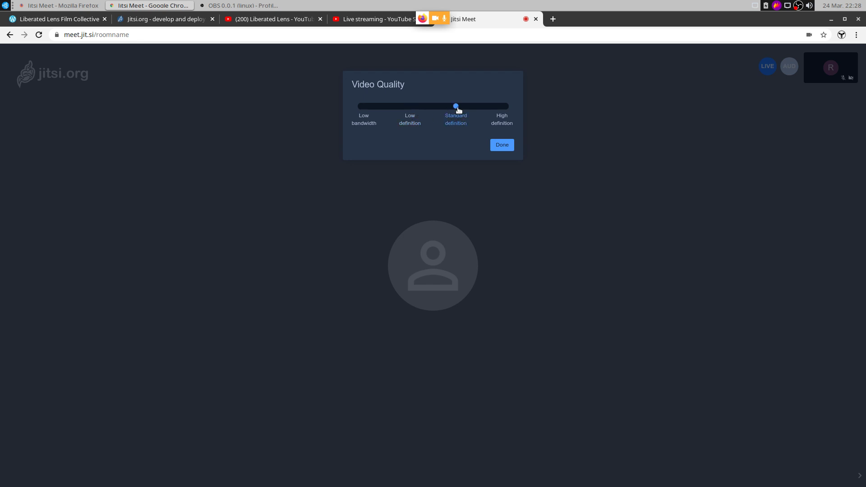
{"action": "left_click", "coordinate": [507, 110]}
{"action": "left_click", "coordinate": [505, 146]}
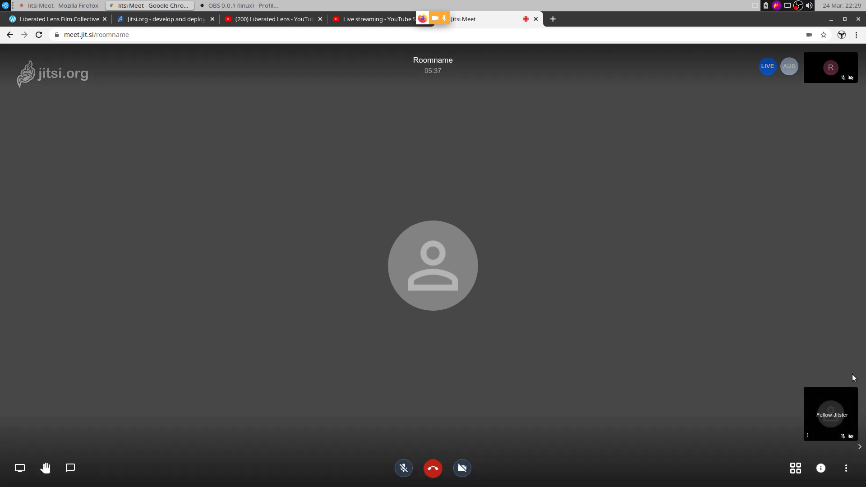
- Turn the camera back on so your own video shows in the call
{"action": "mouse_move", "coordinate": [842, 403]}
{"action": "left_click", "coordinate": [851, 470]}
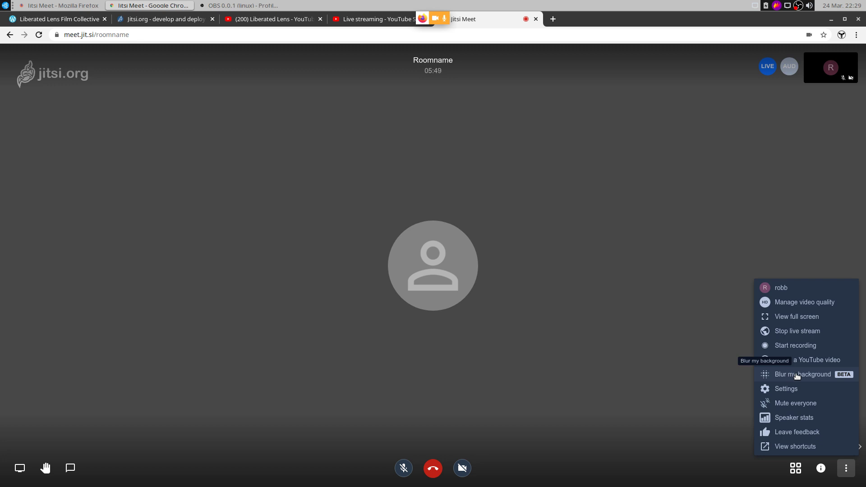
{"action": "left_click", "coordinate": [466, 467]}
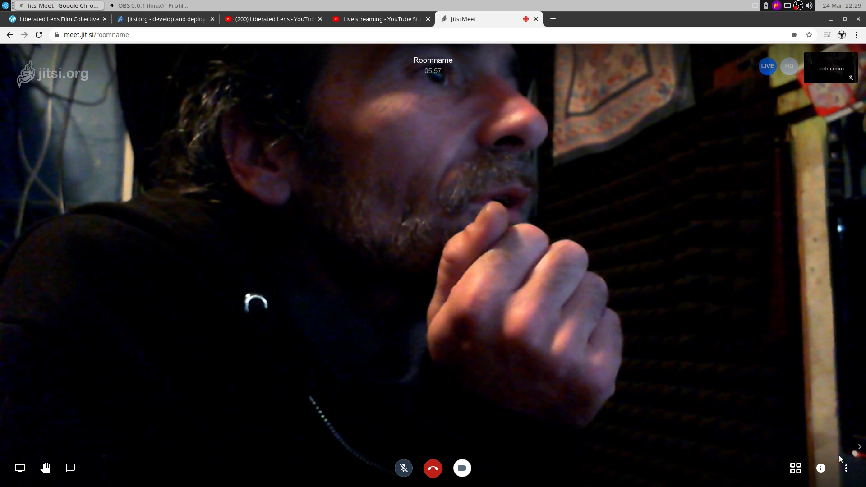
- Blur the background, then disable blur, and view the YouTube Studio stream dashboard
{"action": "left_click", "coordinate": [846, 468]}
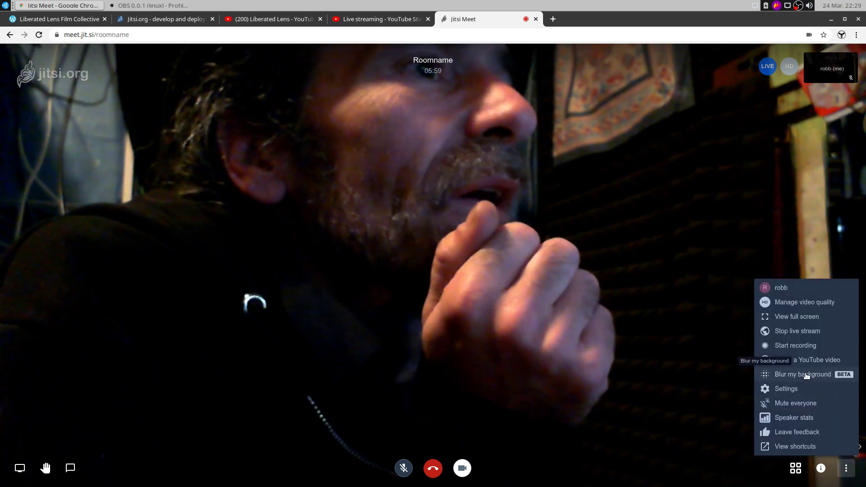
{"action": "left_click", "coordinate": [806, 375]}
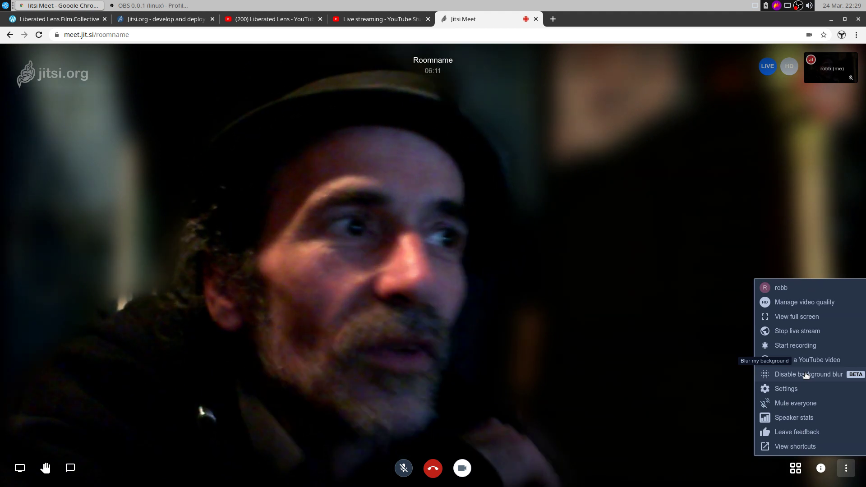
{"action": "left_click", "coordinate": [806, 375]}
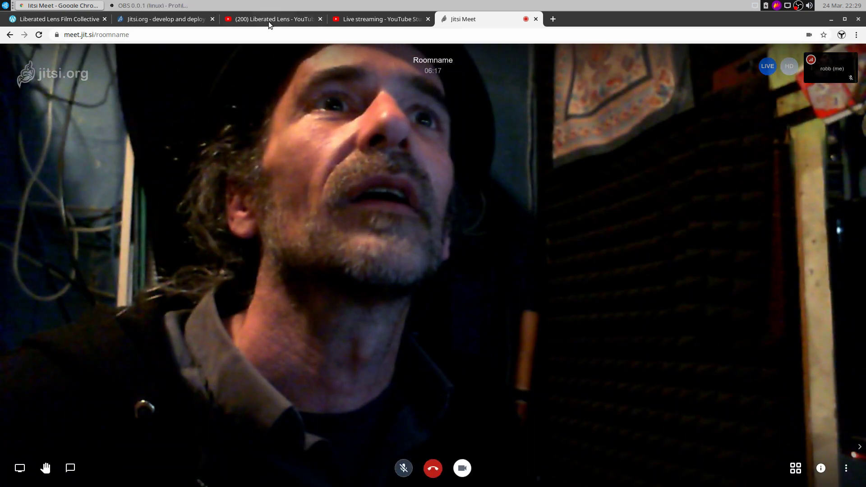
{"action": "left_click", "coordinate": [352, 17]}
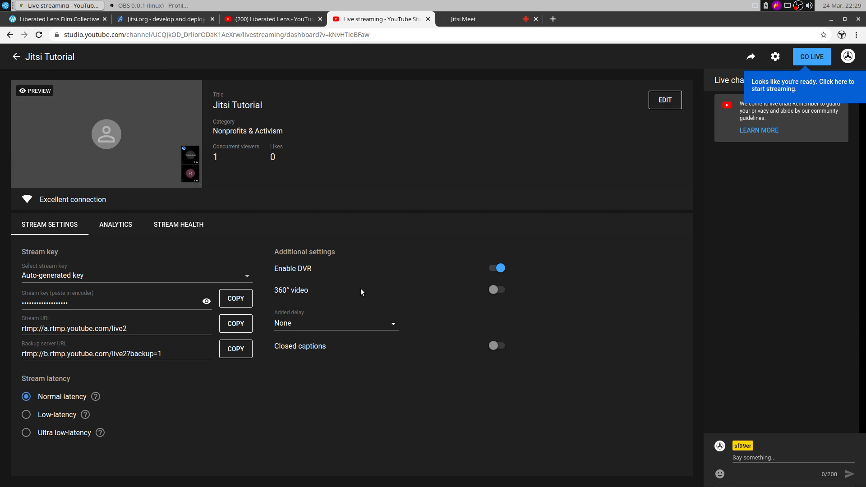
{"action": "left_click", "coordinate": [483, 19]}
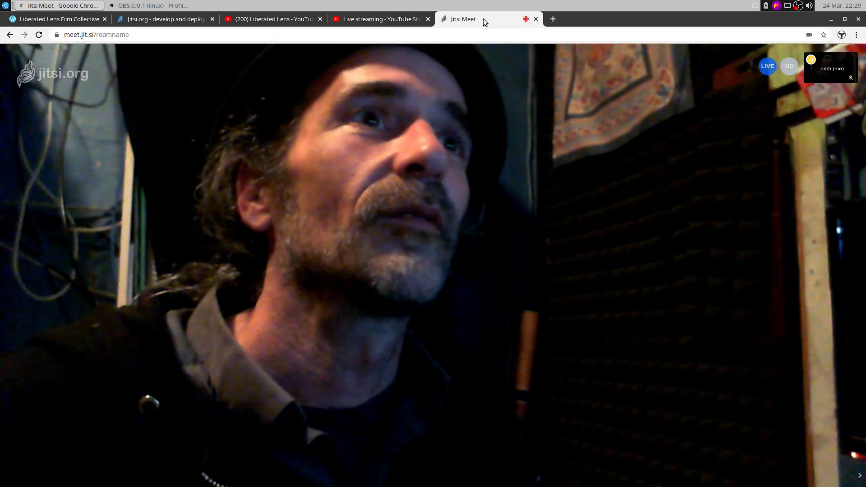